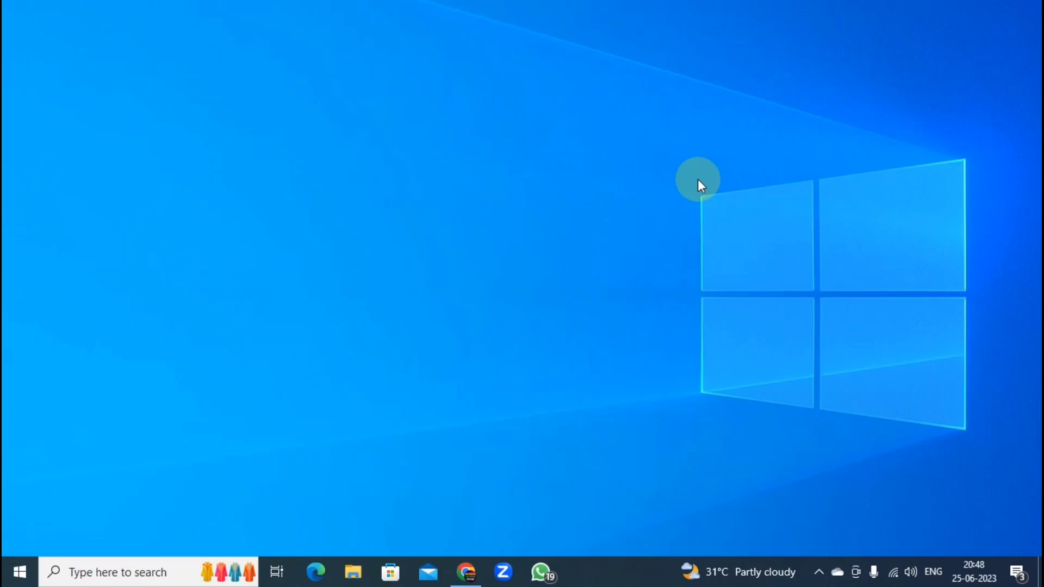
- In Gmail's Forwarding and POP/IMAP settings, enable POP for all mail and save the changes
click(466, 572)
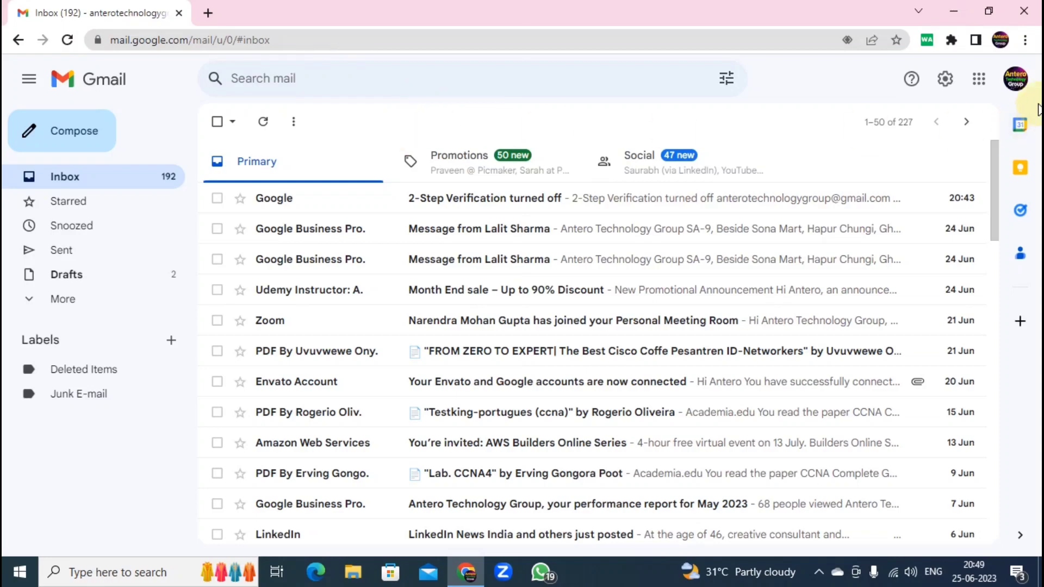
click(945, 93)
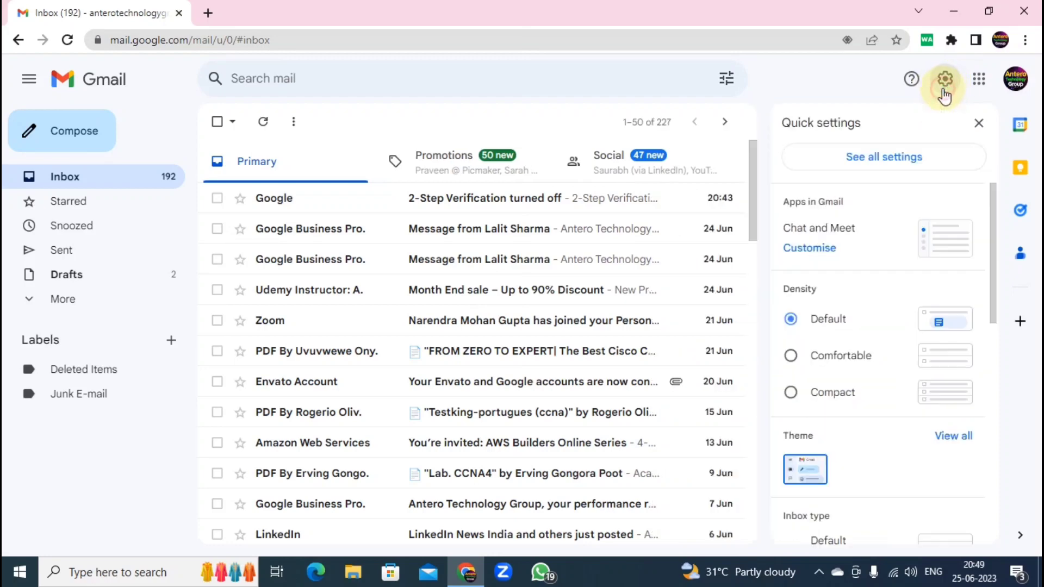
click(928, 161)
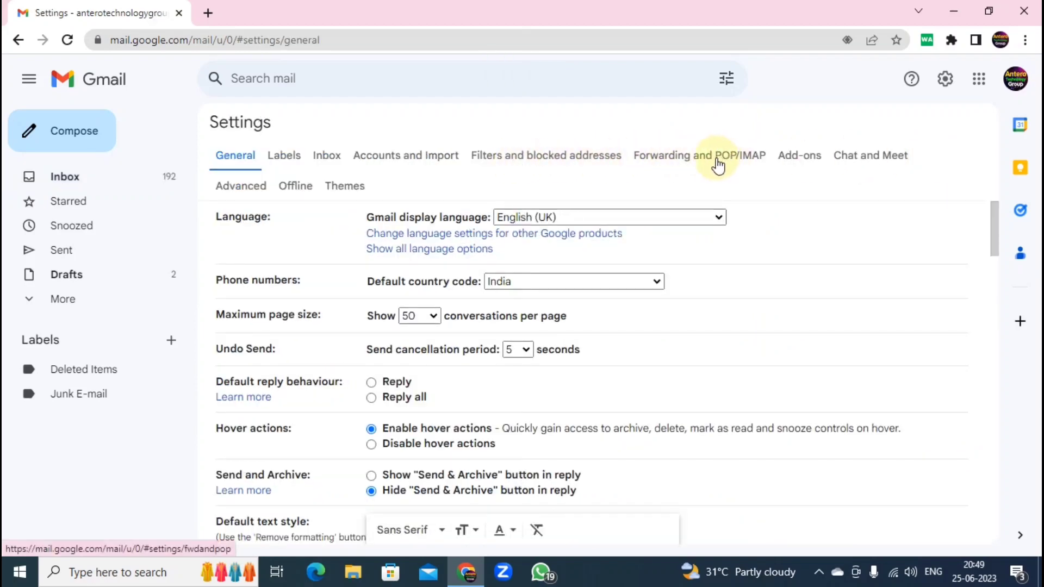
click(735, 158)
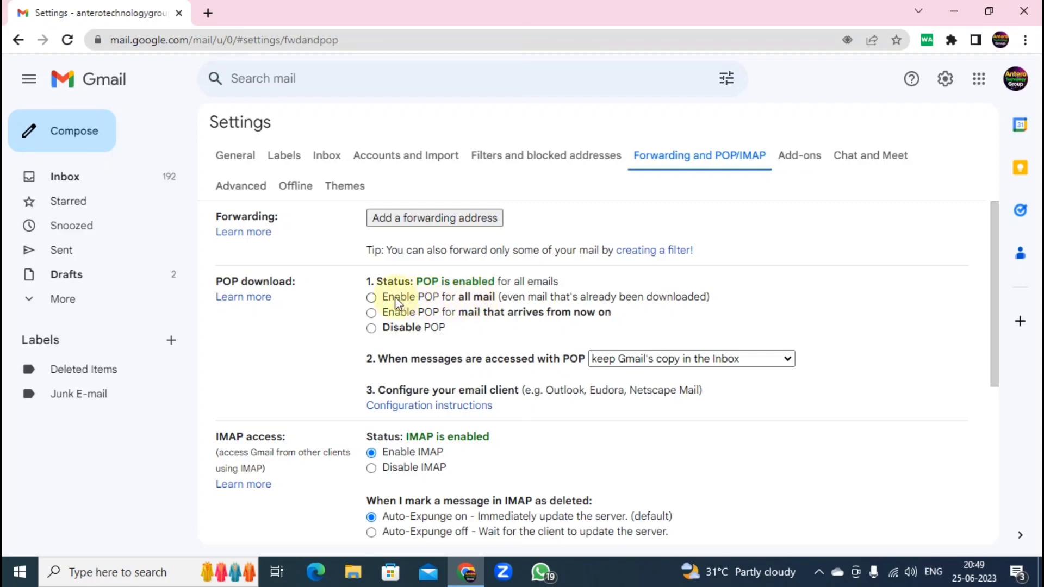
click(372, 298)
scroll(442, 302, down, 4)
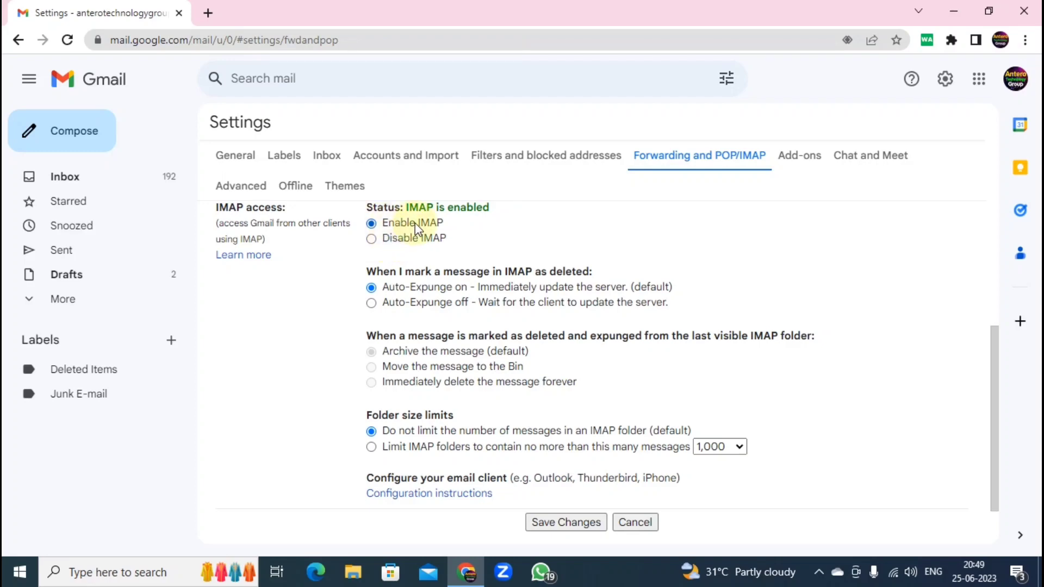
click(569, 522)
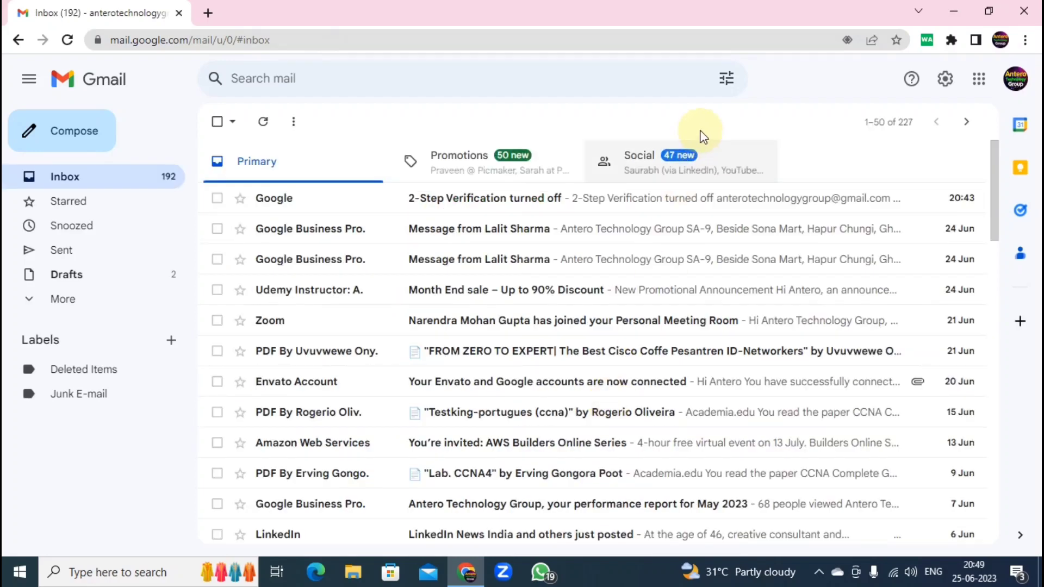
- Open Manage your Google Account in a new tab and scroll the Security page to the sign-in options
click(1014, 82)
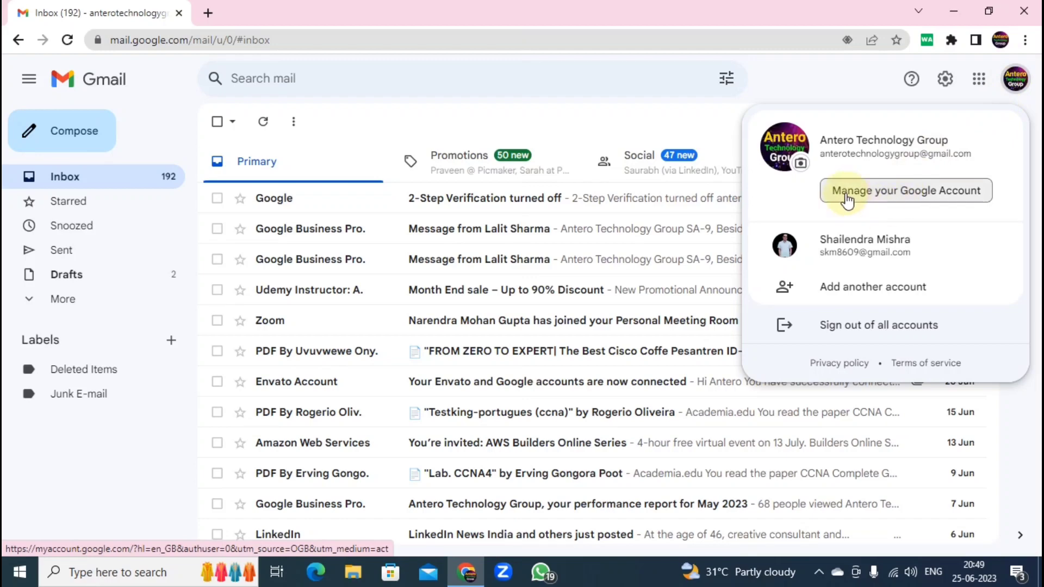
click(924, 202)
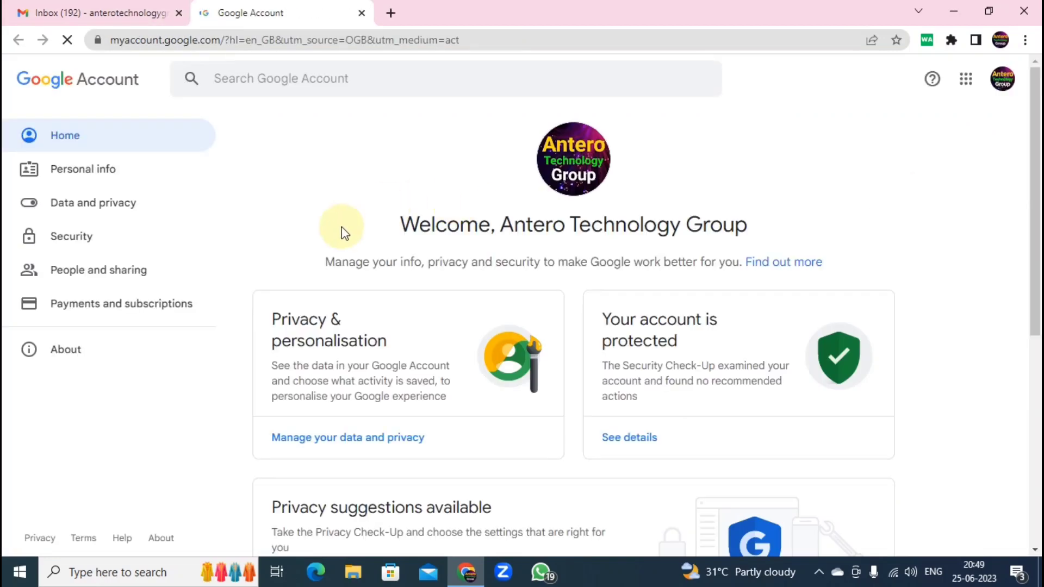
click(76, 238)
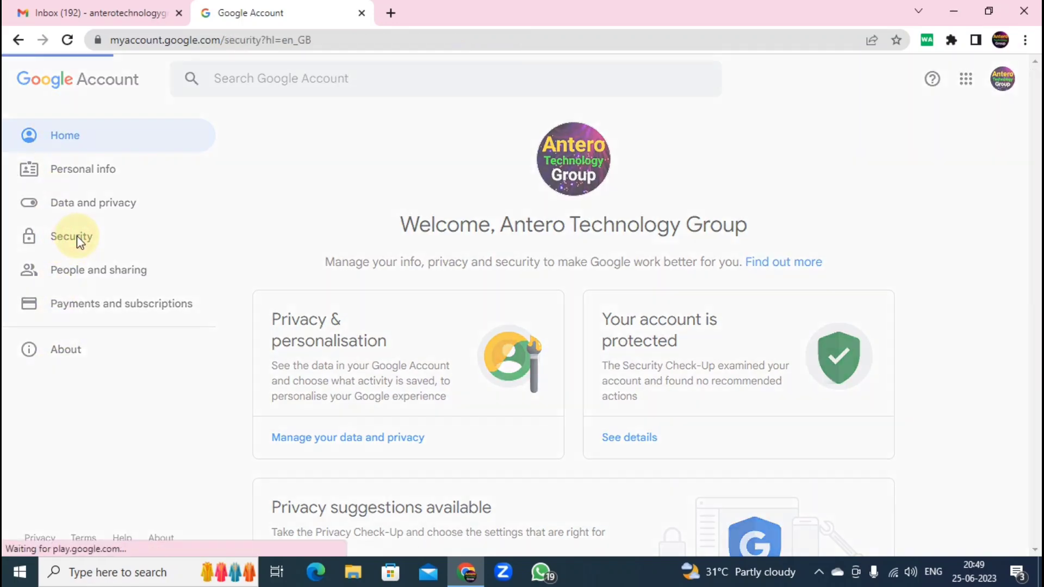
scroll(593, 299, down, 2)
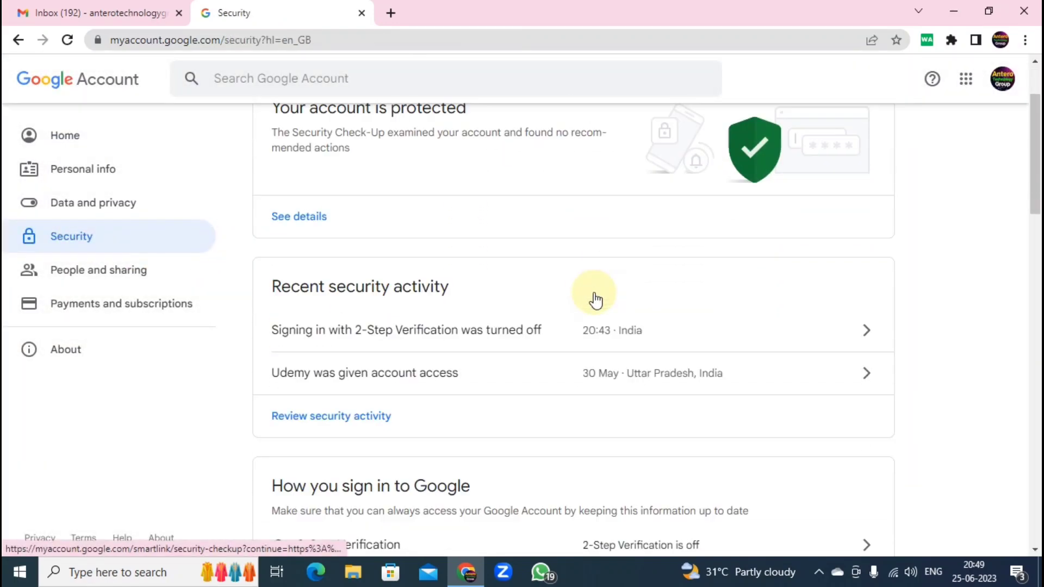
scroll(595, 299, down, 5)
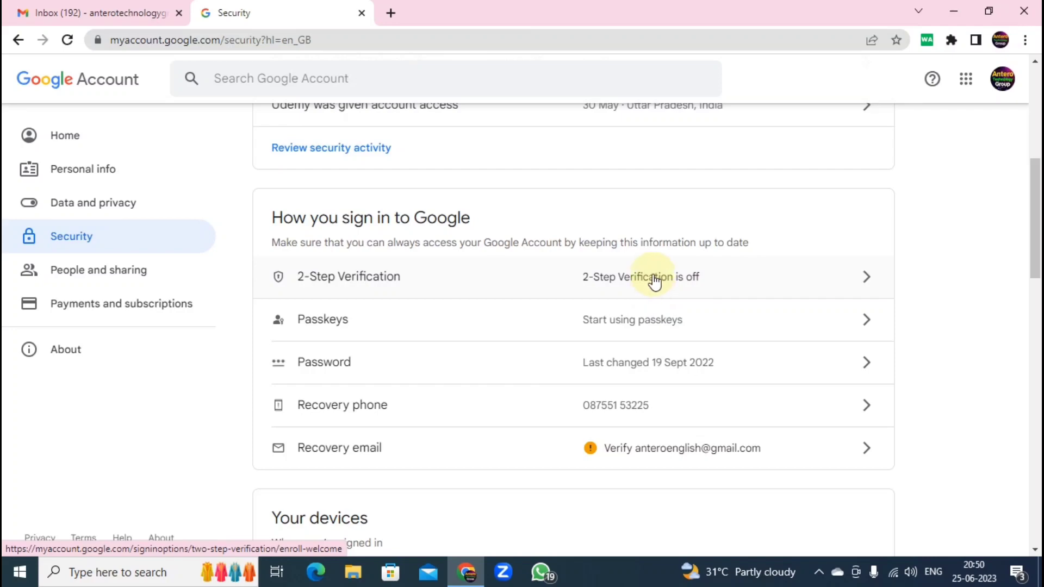
- Start 2-Step Verification setup and continue past the phone prompt page to the backup option step
click(399, 280)
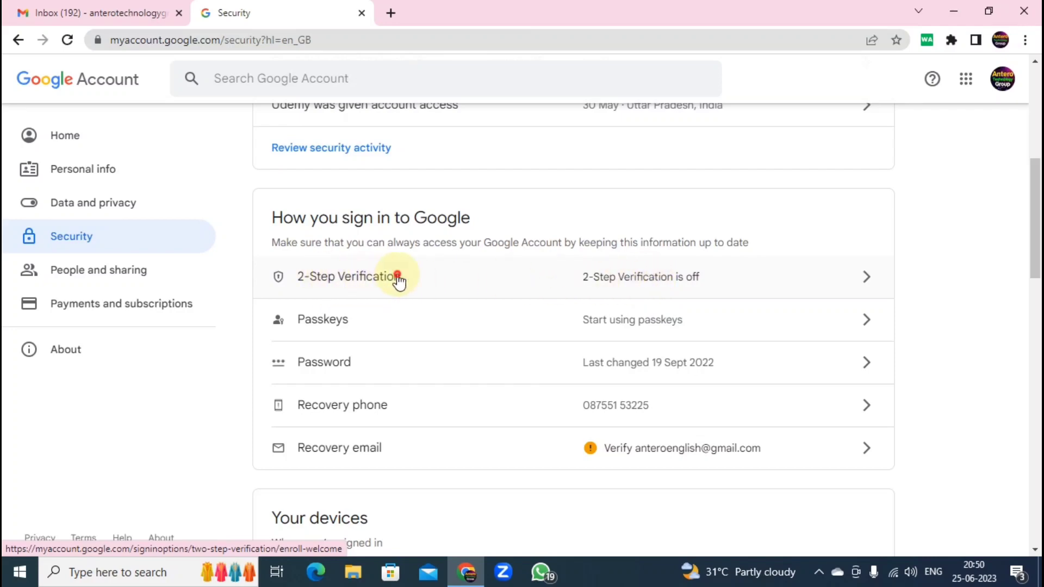
scroll(530, 341, down, 3)
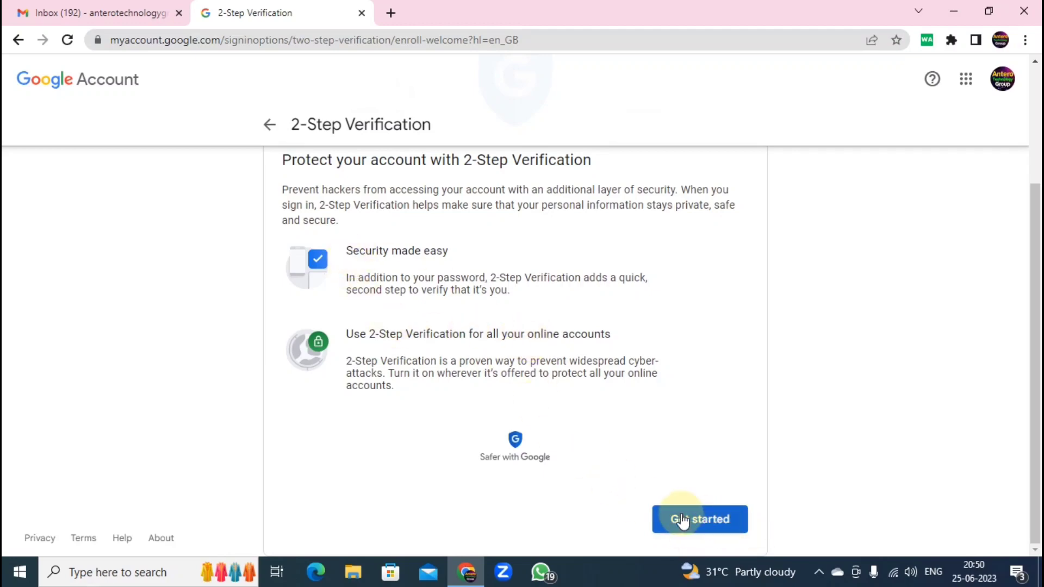
click(721, 526)
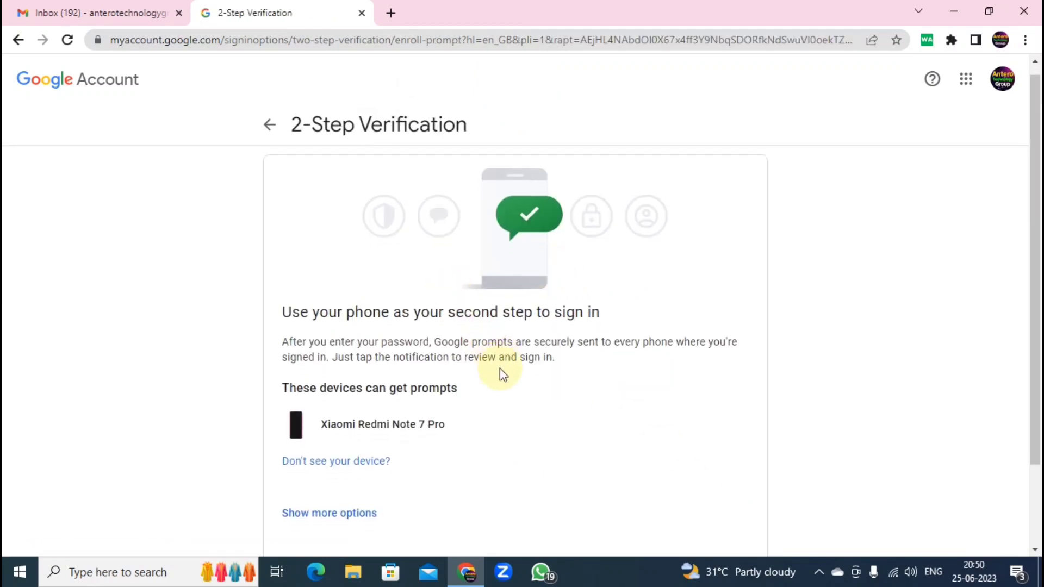
scroll(500, 368, down, 2)
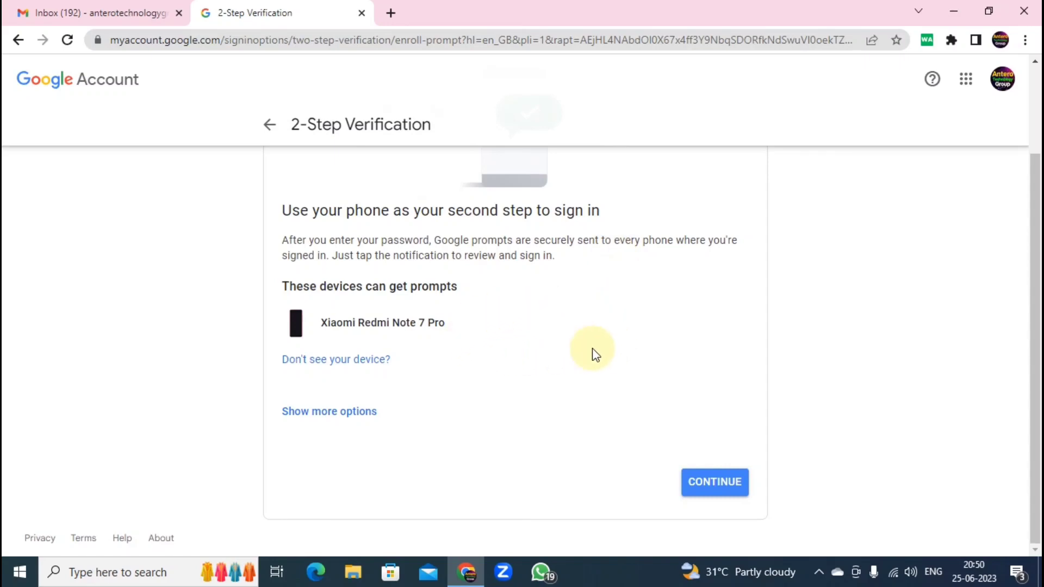
click(713, 486)
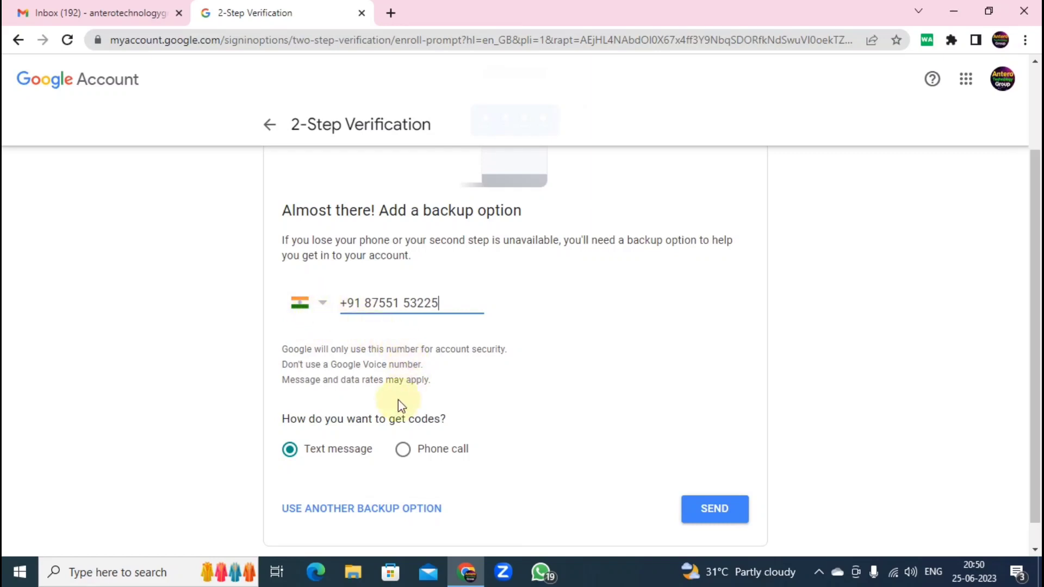
- Send a code to the backup phone, enter the texted verification code, and turn on 2-Step Verification
click(715, 510)
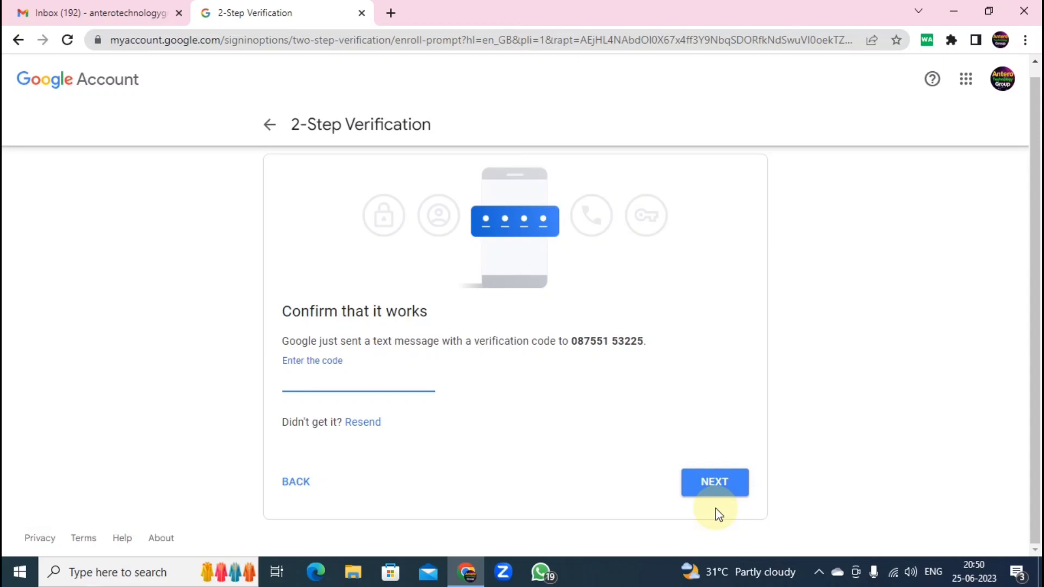
mouse_move(709, 574)
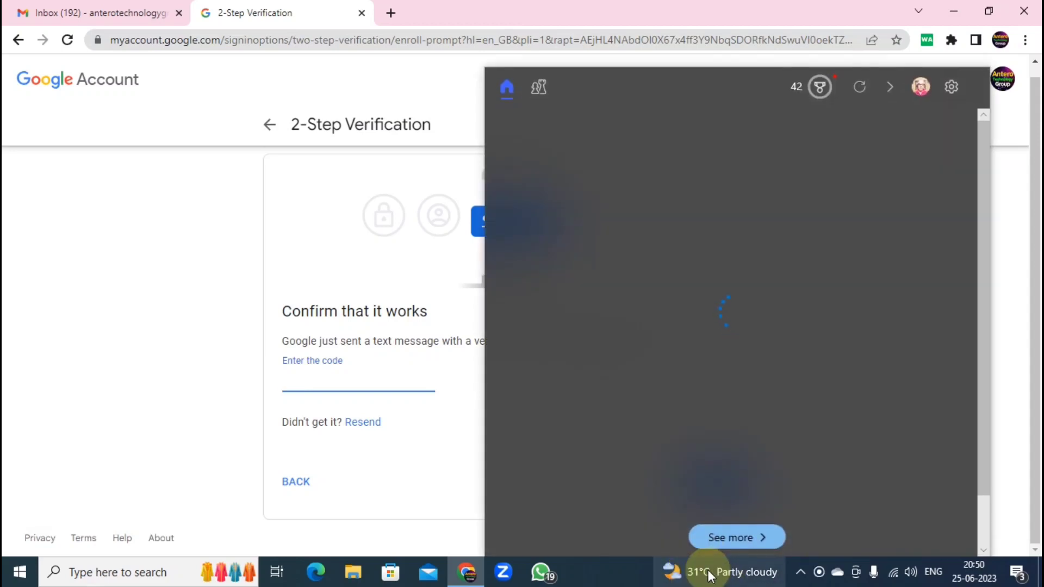
click(1029, 238)
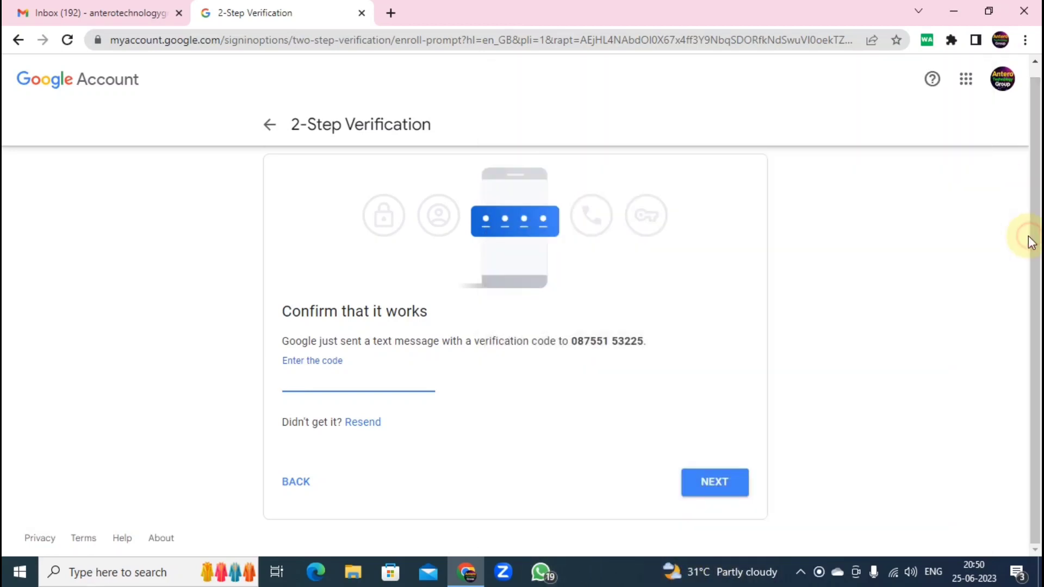
click(310, 377)
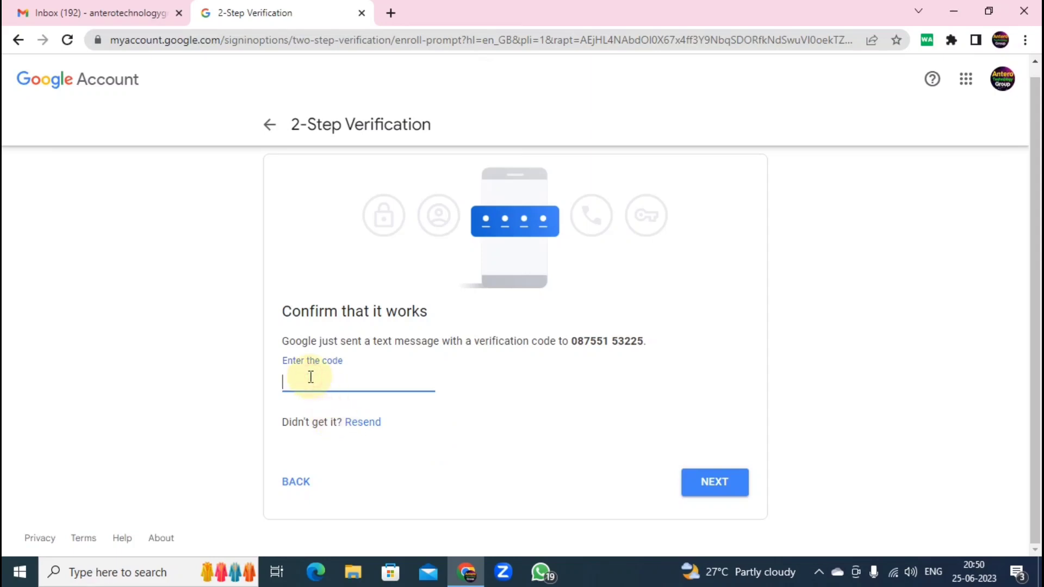
click(714, 483)
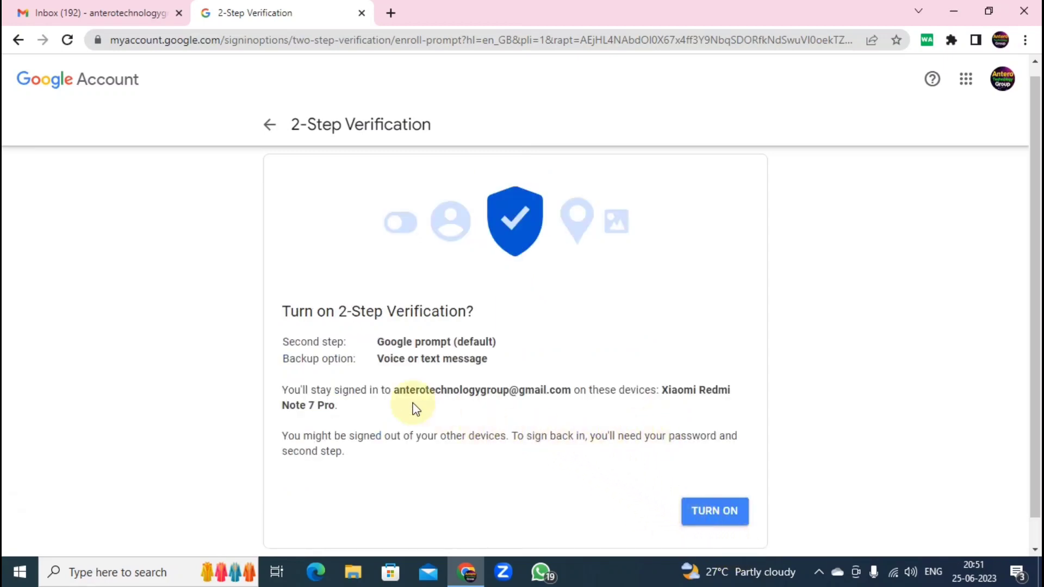
click(712, 514)
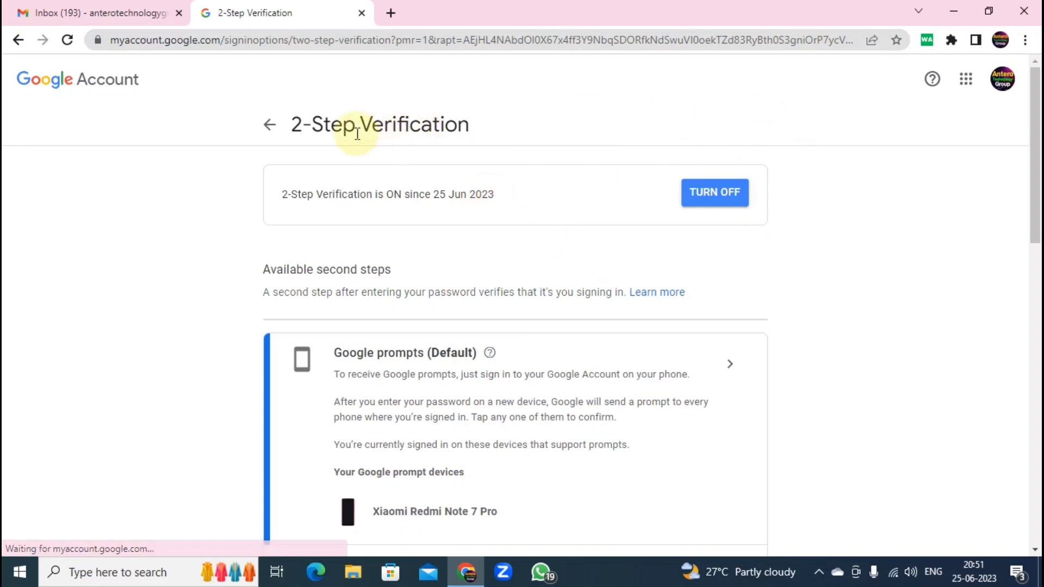
- Search the Google Account settings for 'App Password' and open the App passwords page
click(264, 125)
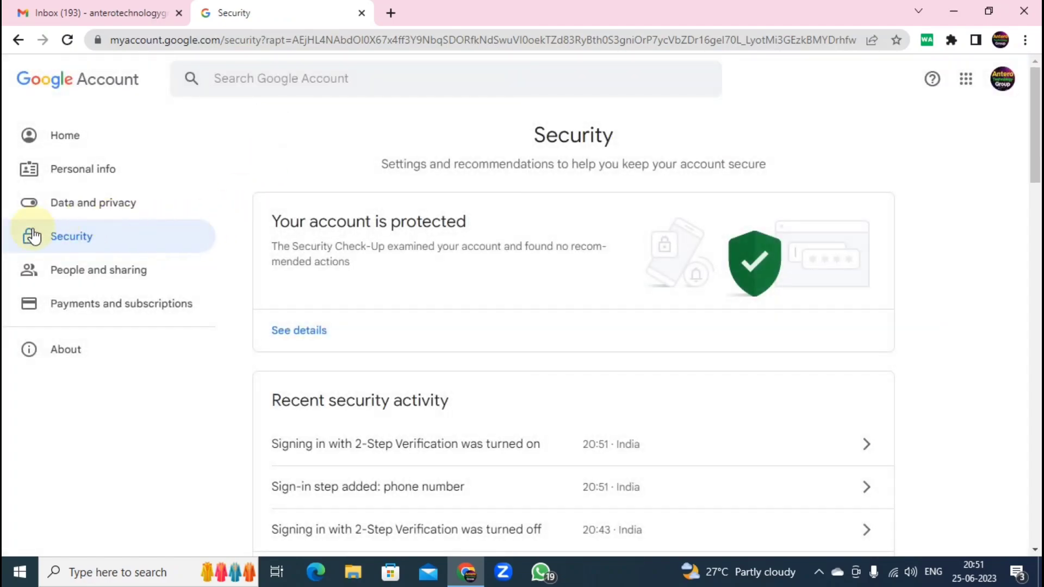
click(68, 238)
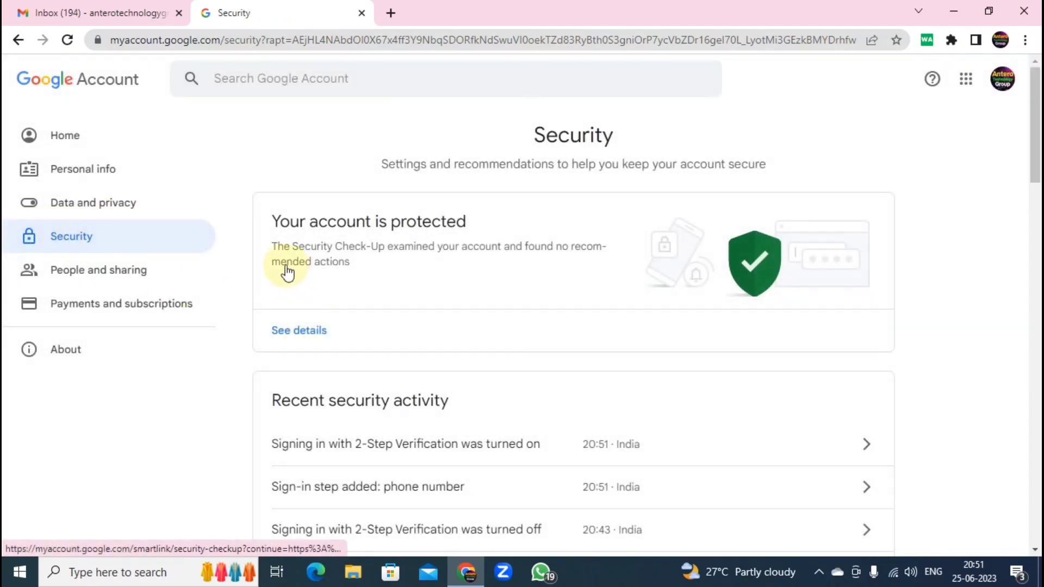
scroll(423, 303, down, 8)
scroll(424, 304, up, 8)
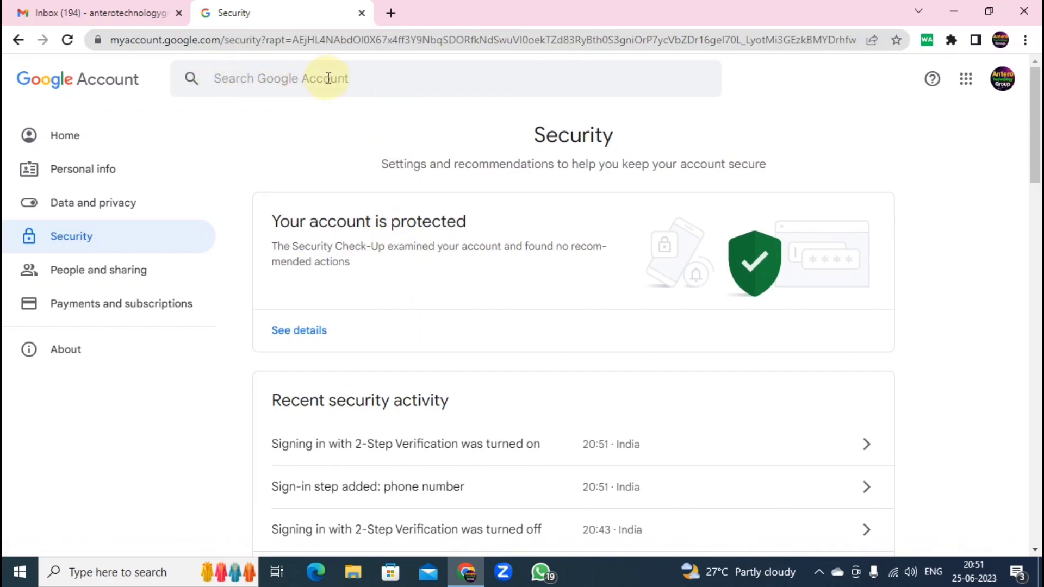
click(351, 78)
text(App)
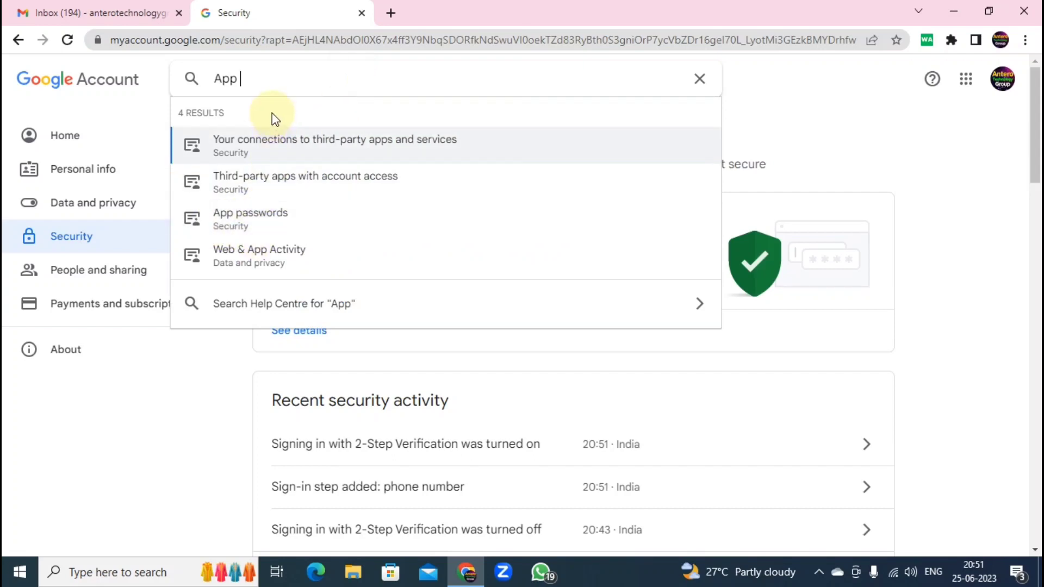
text( Password)
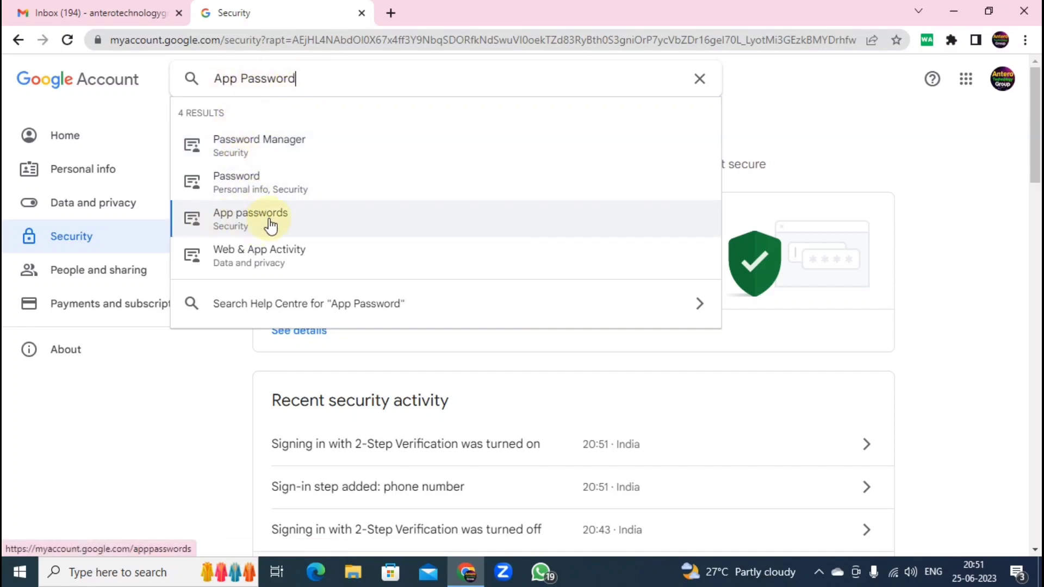
click(240, 228)
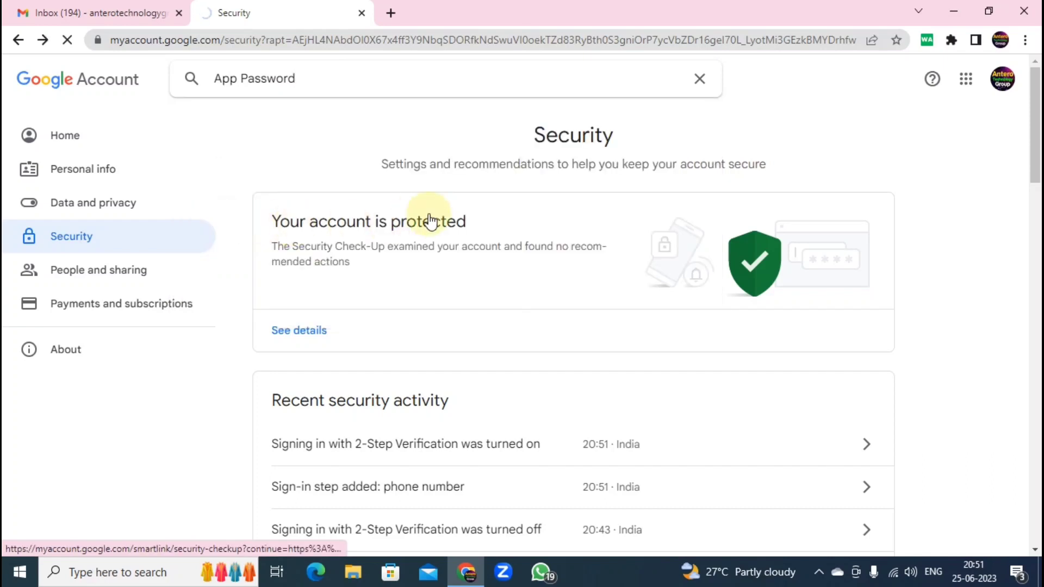
drag(294, 124, 457, 124)
- Generate an app password for a custom app named 'Outlook'
click(461, 128)
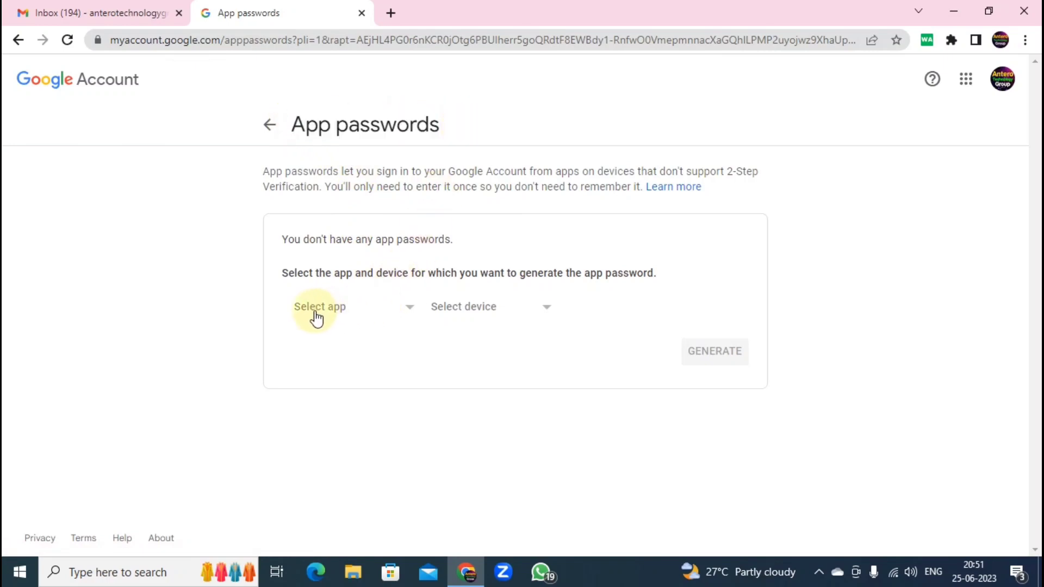
click(409, 310)
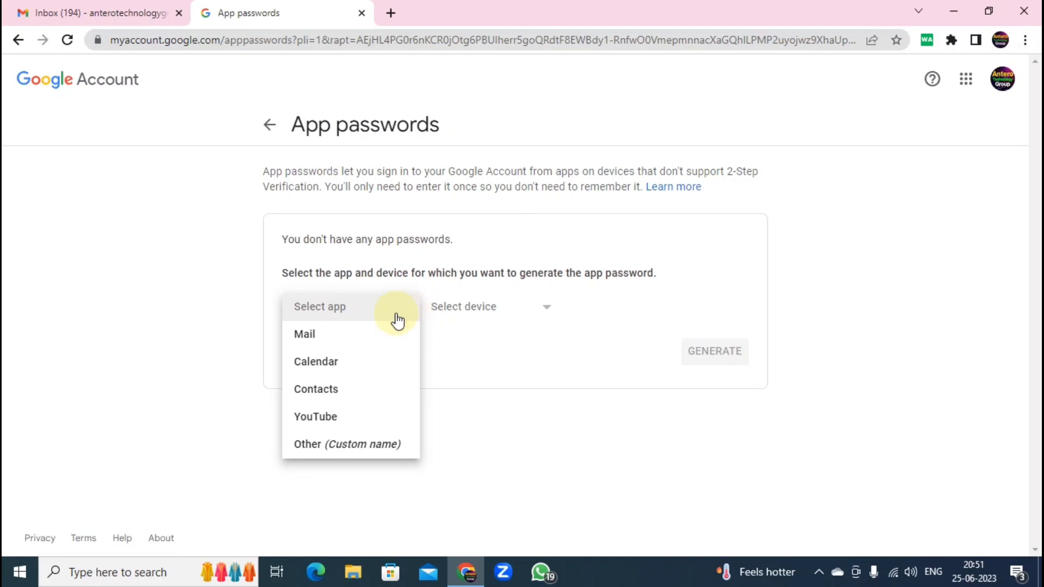
click(334, 446)
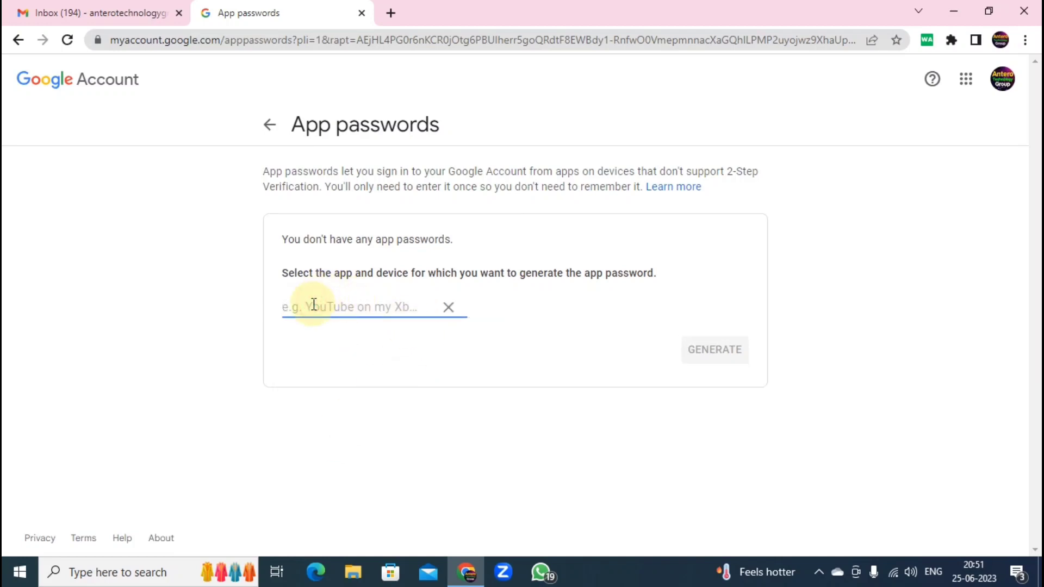
text(Outl)
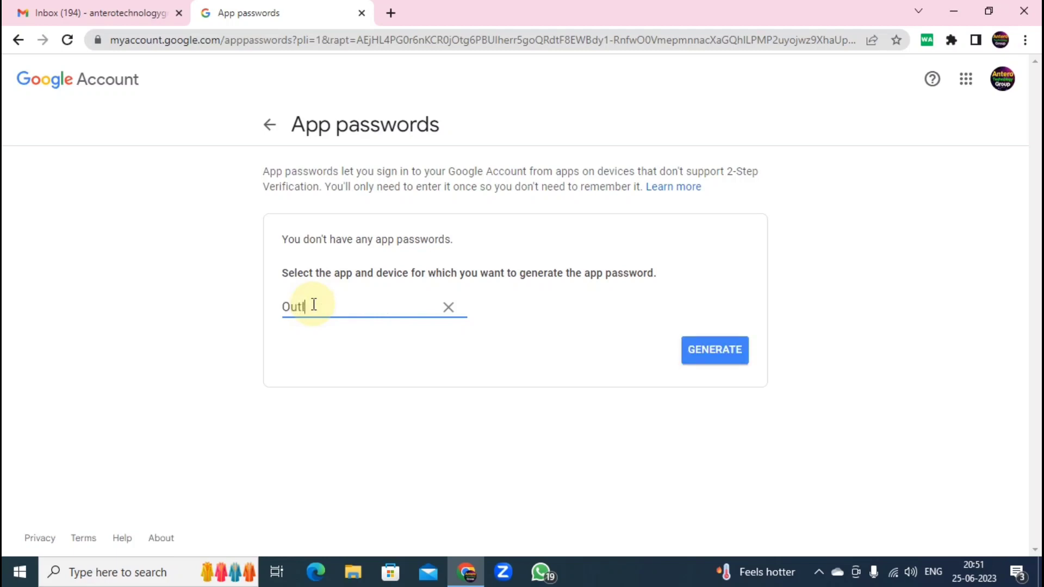
text(ook)
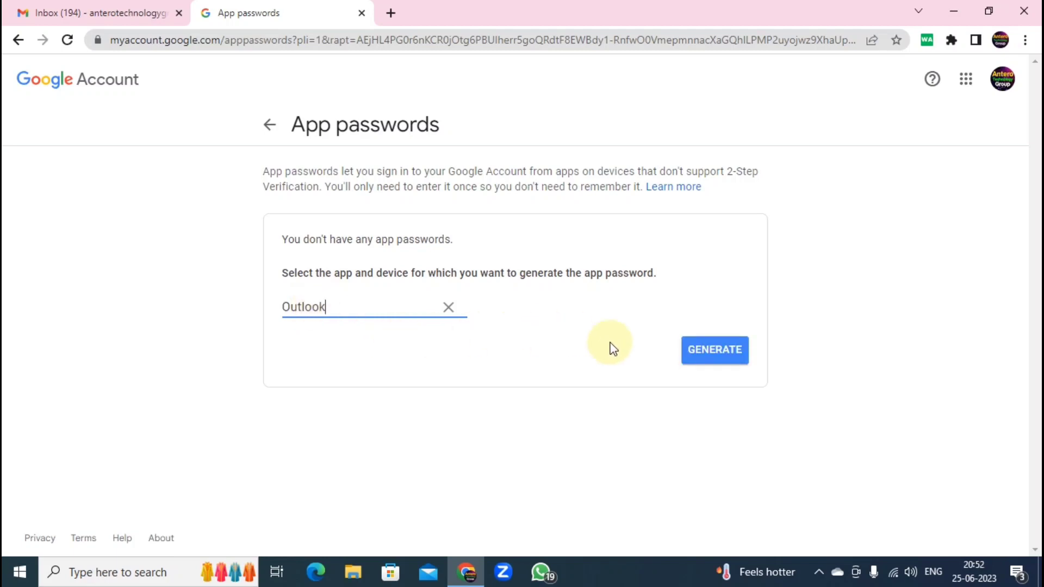
click(712, 349)
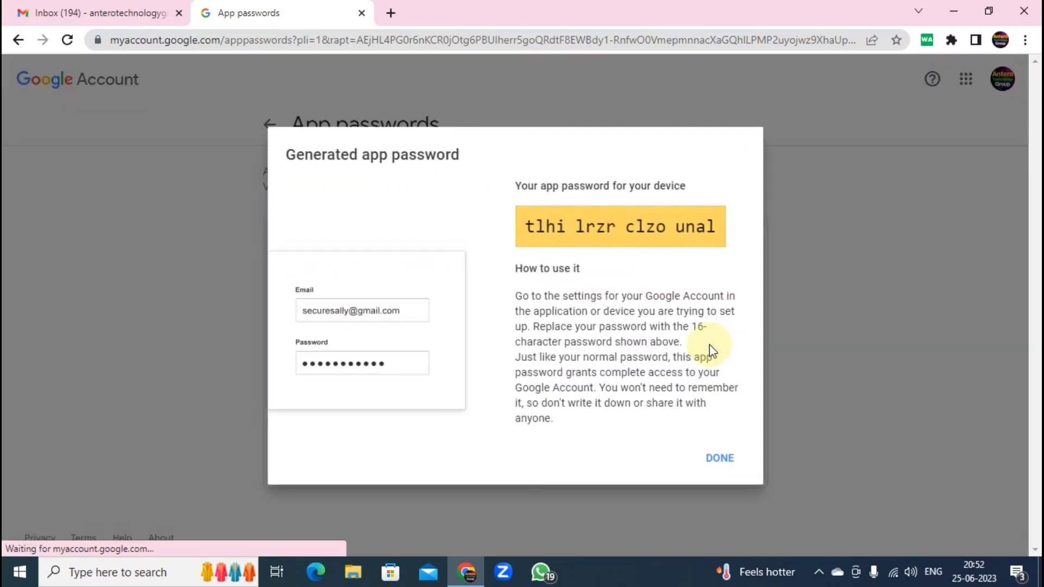
- Copy the generated 16-character app password to the clipboard
drag(526, 228, 729, 229)
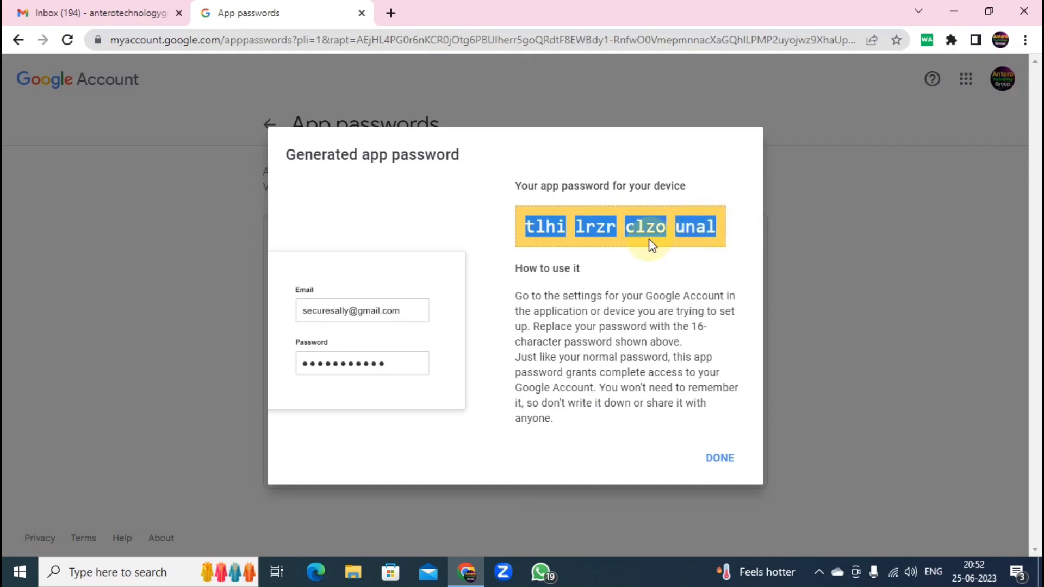
right_click(594, 226)
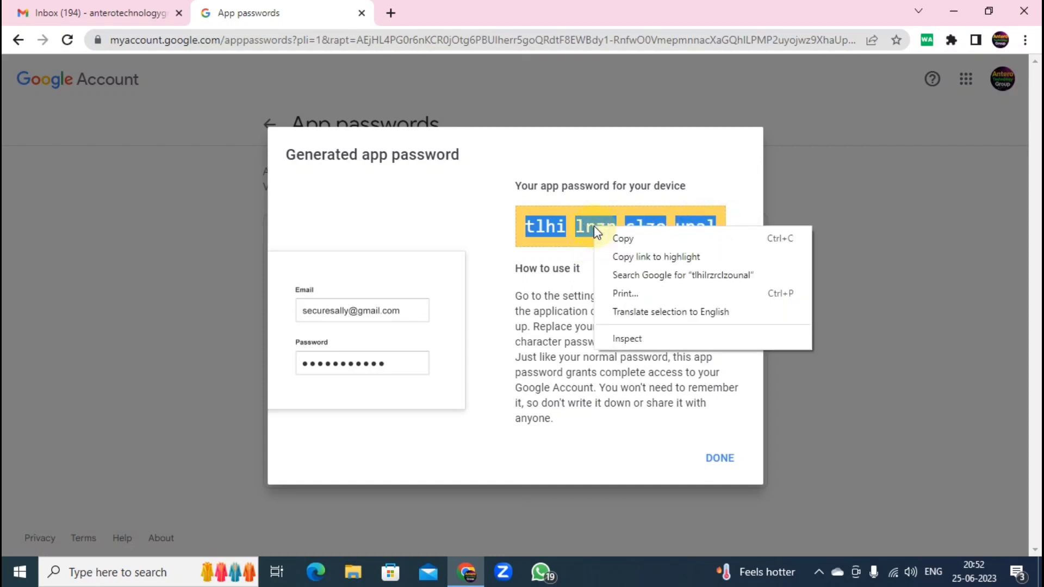
click(622, 239)
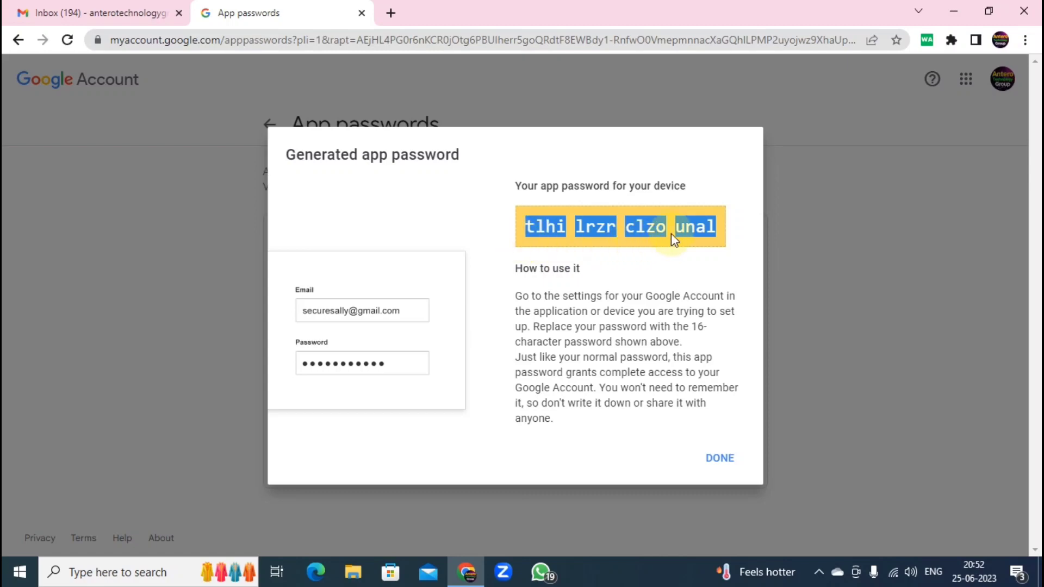
- Minimize Chrome and launch Microsoft Outlook 2010 by searching 'outloo' in Windows search
click(951, 9)
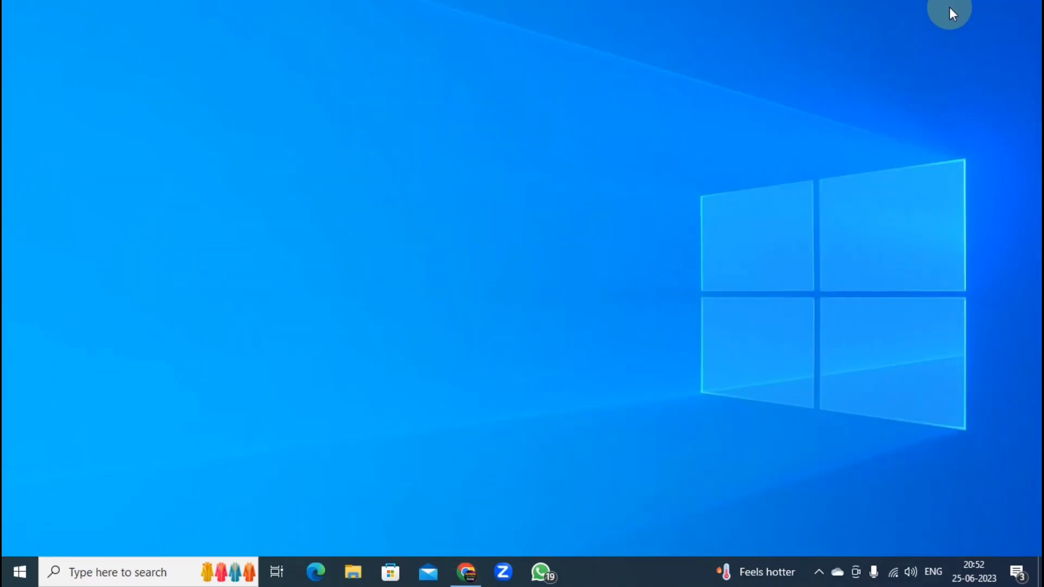
click(112, 574)
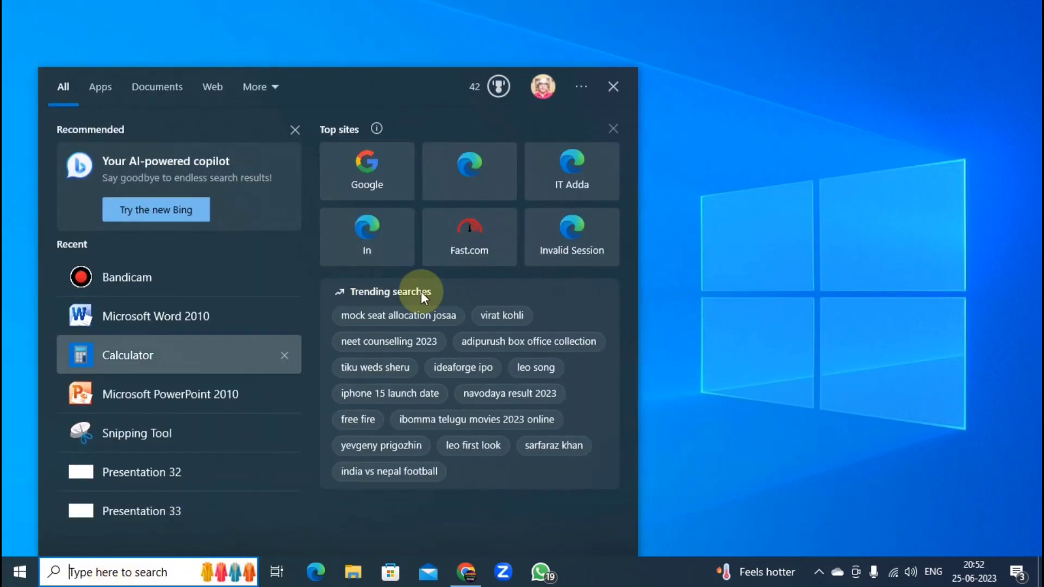
click(708, 251)
click(101, 577)
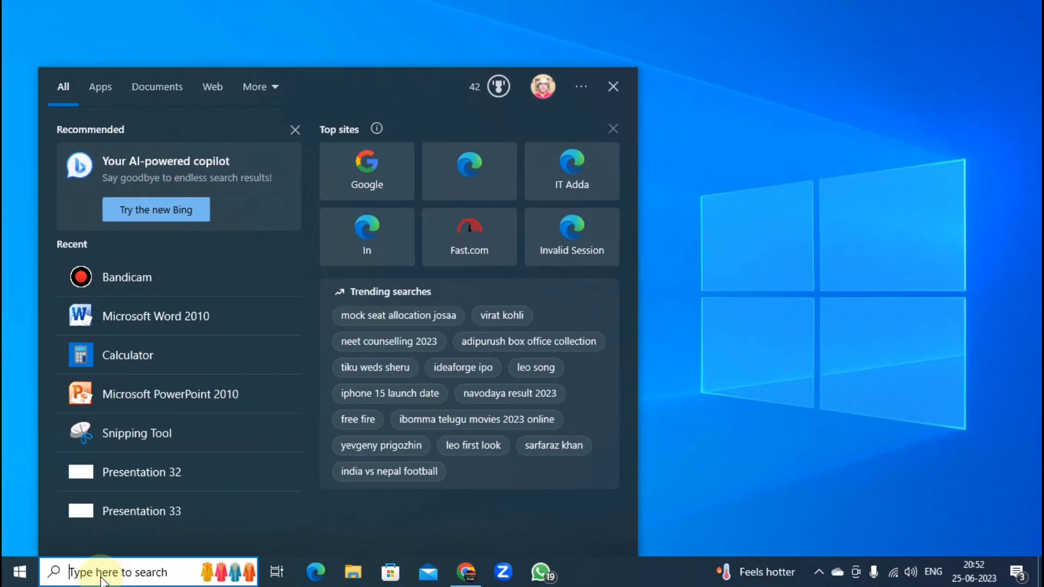
text(outloo)
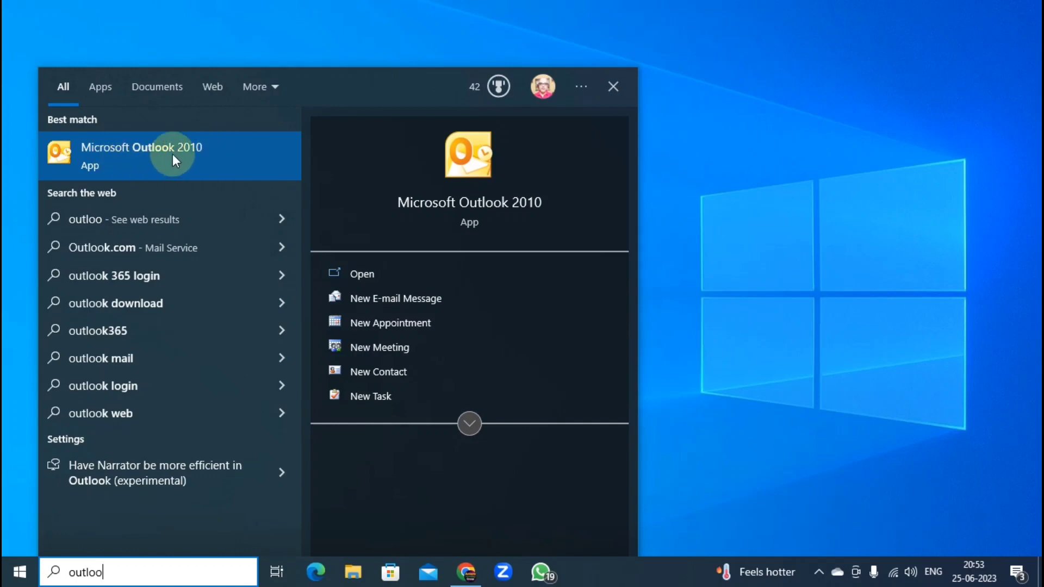
click(142, 149)
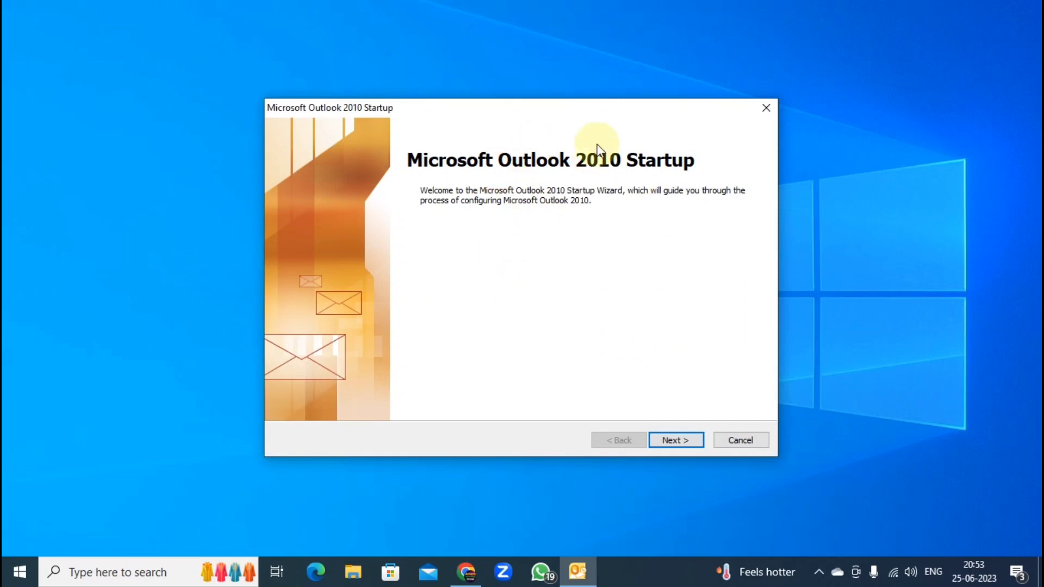
- Go through the Startup wizard's welcome and E-mail Accounts pages, keeping Yes, to reach Add New Account
click(677, 441)
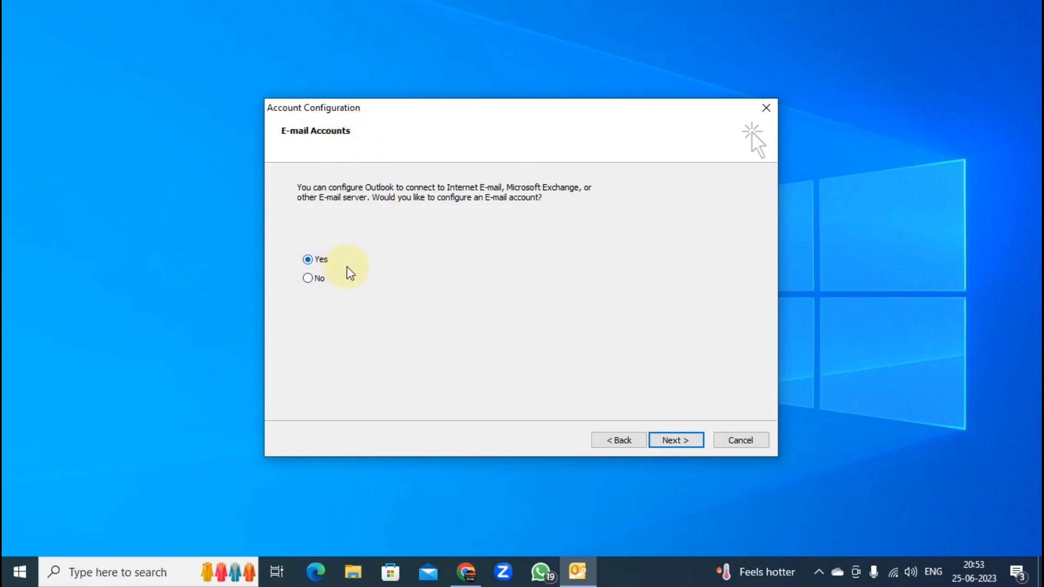
click(680, 442)
click(402, 219)
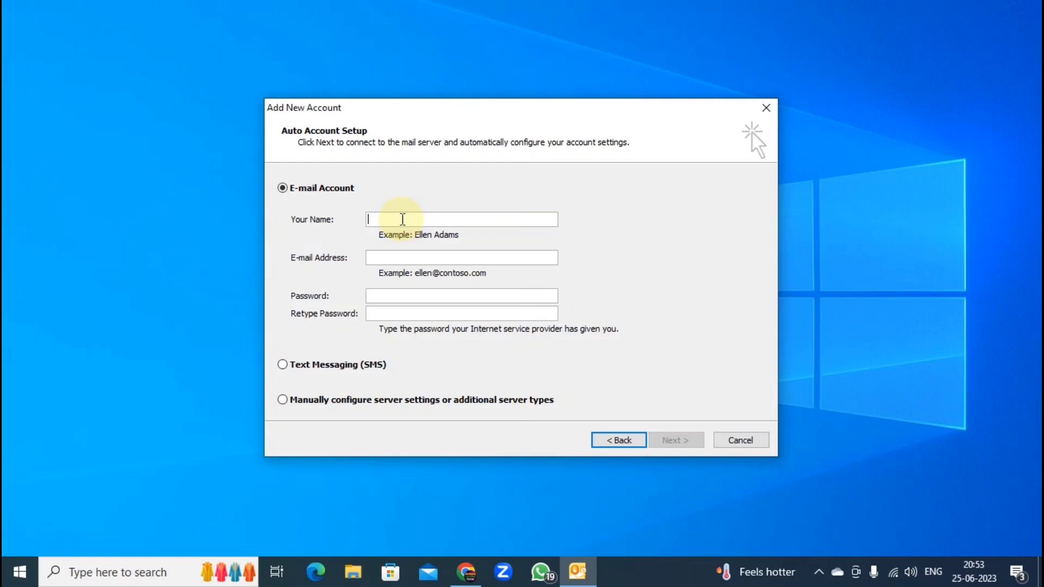
- Enter the display name and the Gmail address, fixing the mistyped '.v' ending to '.com'
text(IT )
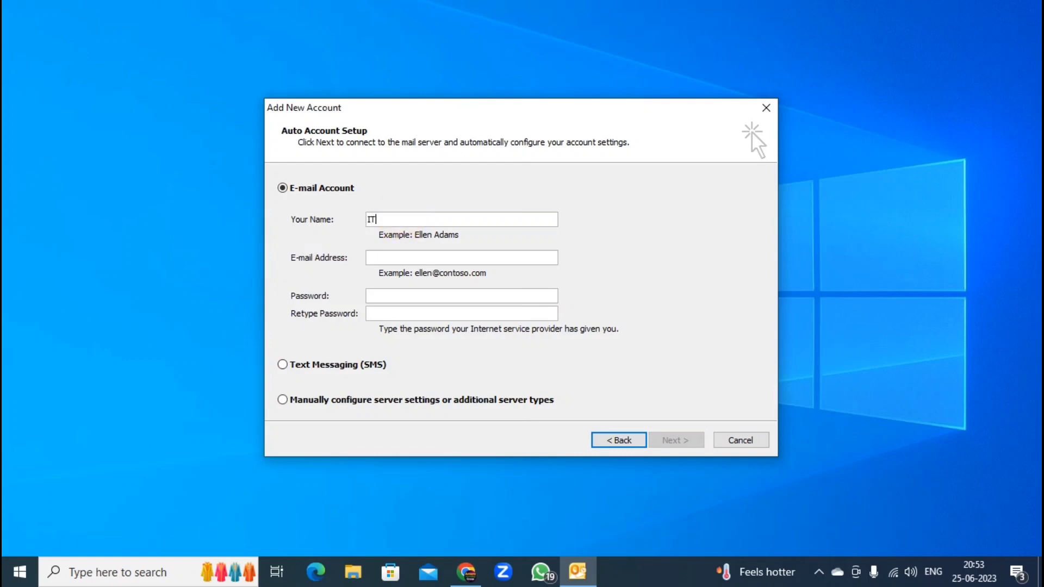
text(Adda)
click(399, 257)
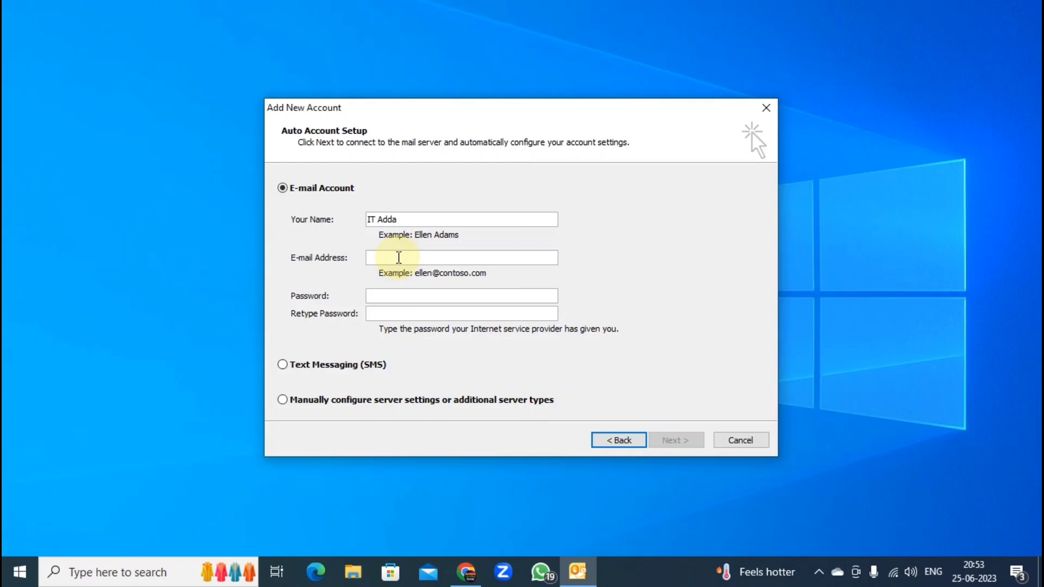
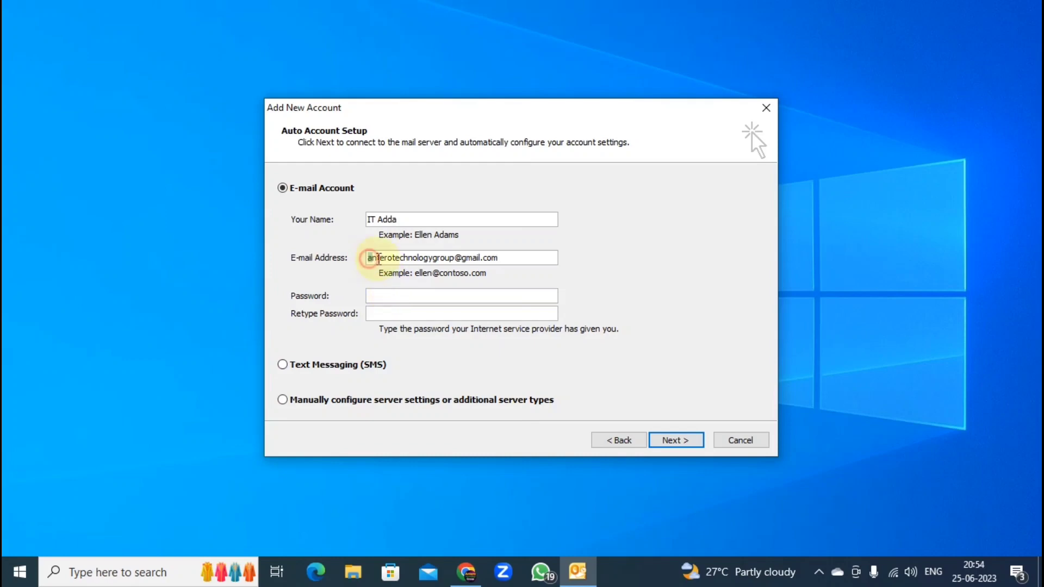
drag(368, 258, 500, 259)
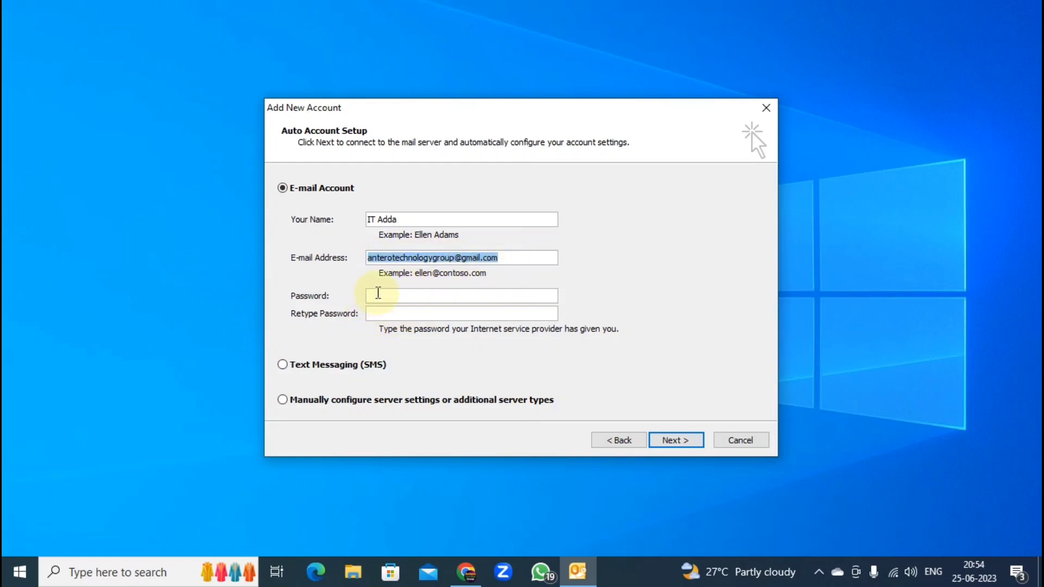
click(378, 297)
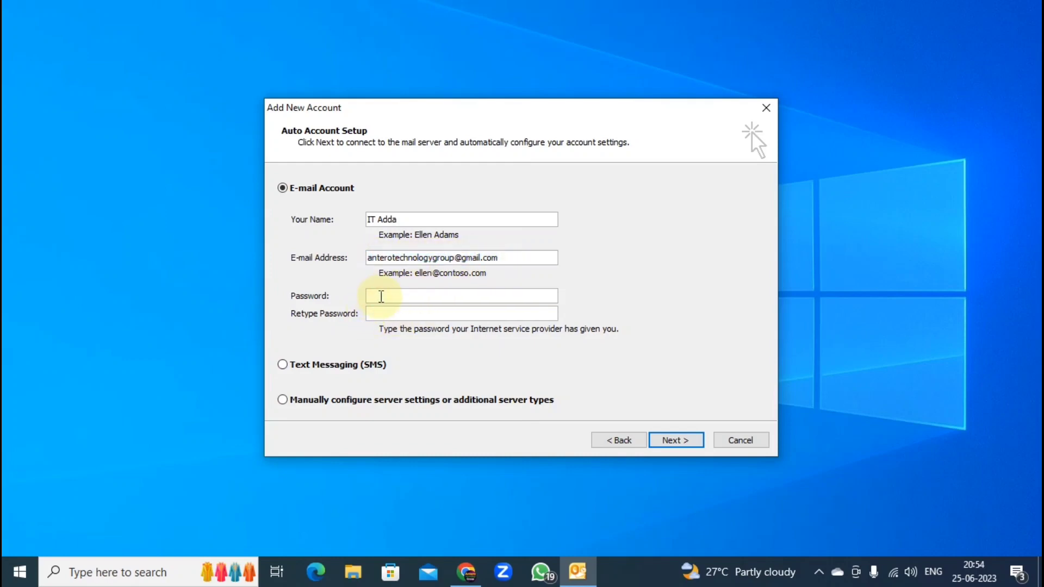
- Re-copy the app password from Chrome and paste it into Password and Retype Password
click(466, 572)
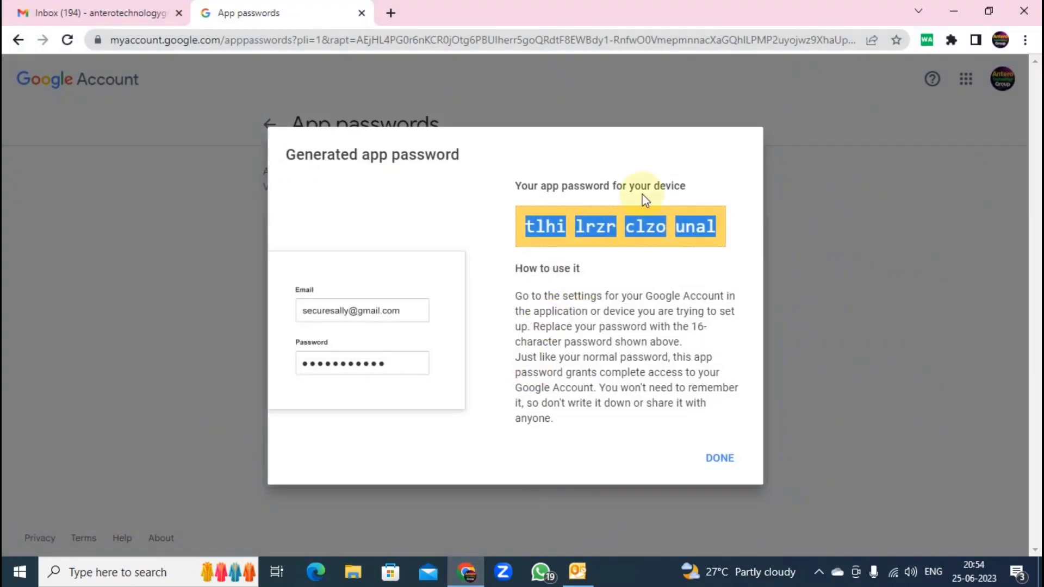
right_click(599, 229)
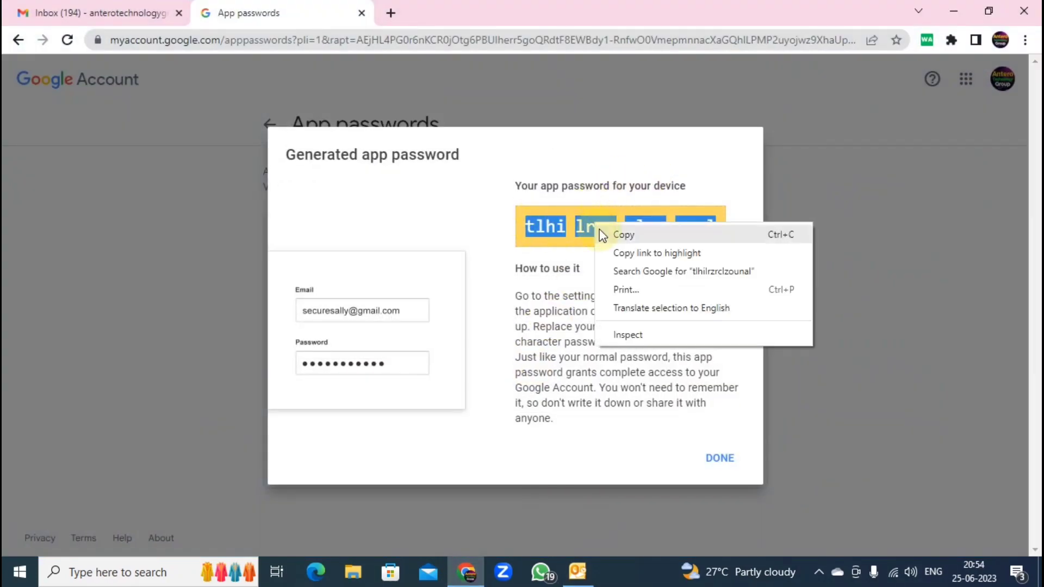
click(613, 236)
click(577, 571)
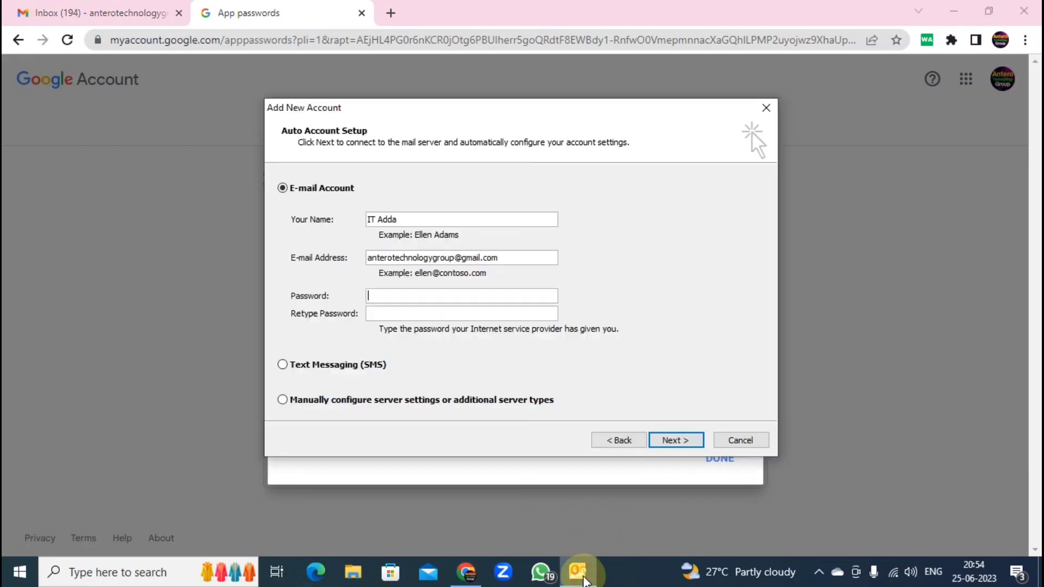
click(961, 8)
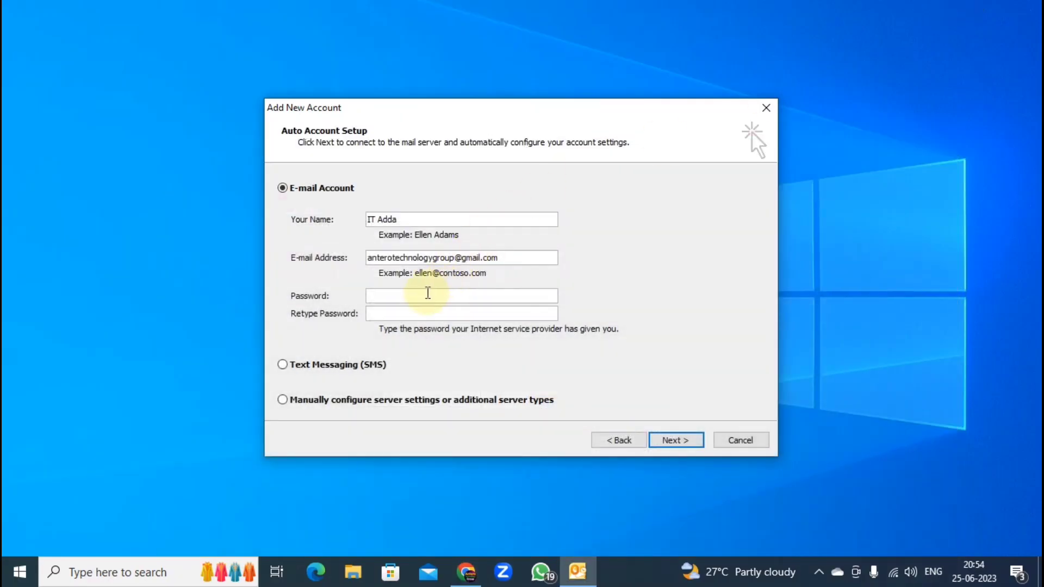
click(424, 296)
key(ctrl+v)
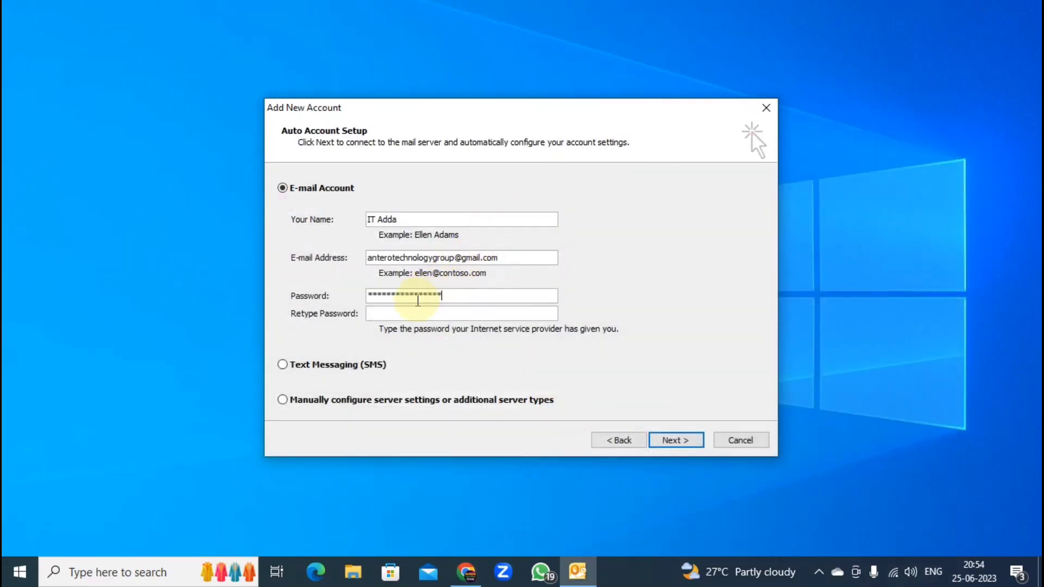
click(401, 314)
key(ctrl+v)
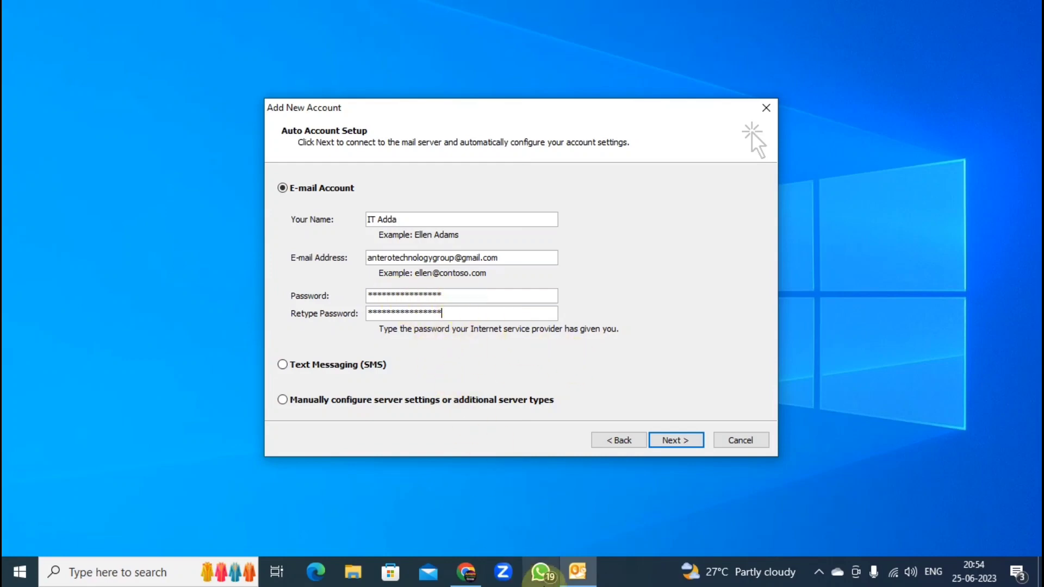
- Recheck the password confirmation and submit the account details to configure the IMAP account
click(466, 572)
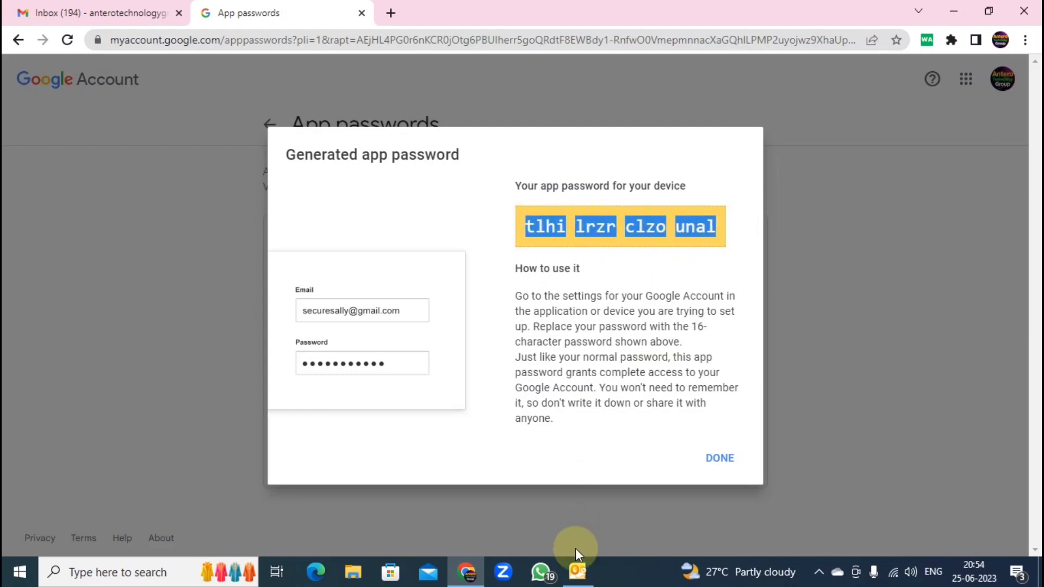
click(953, 11)
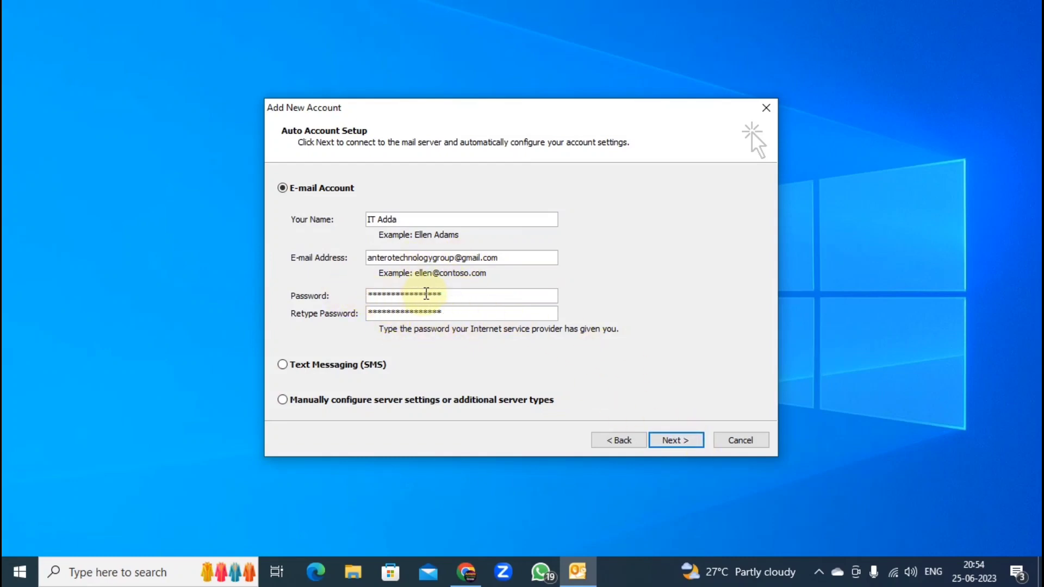
click(443, 312)
click(677, 441)
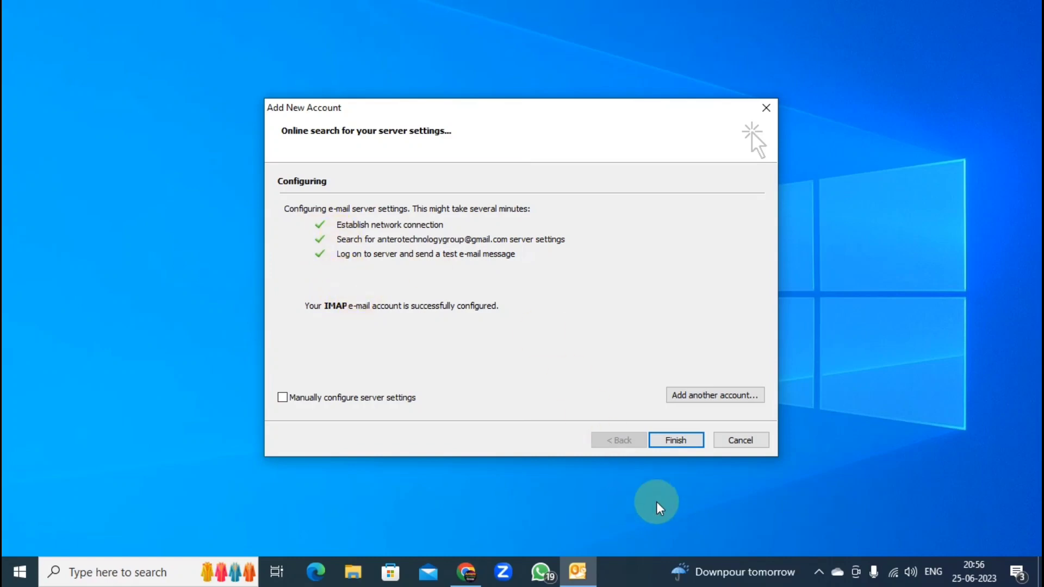
- Finish the Gmail IMAP account setup so Outlook opens on the account's Inbox
click(669, 441)
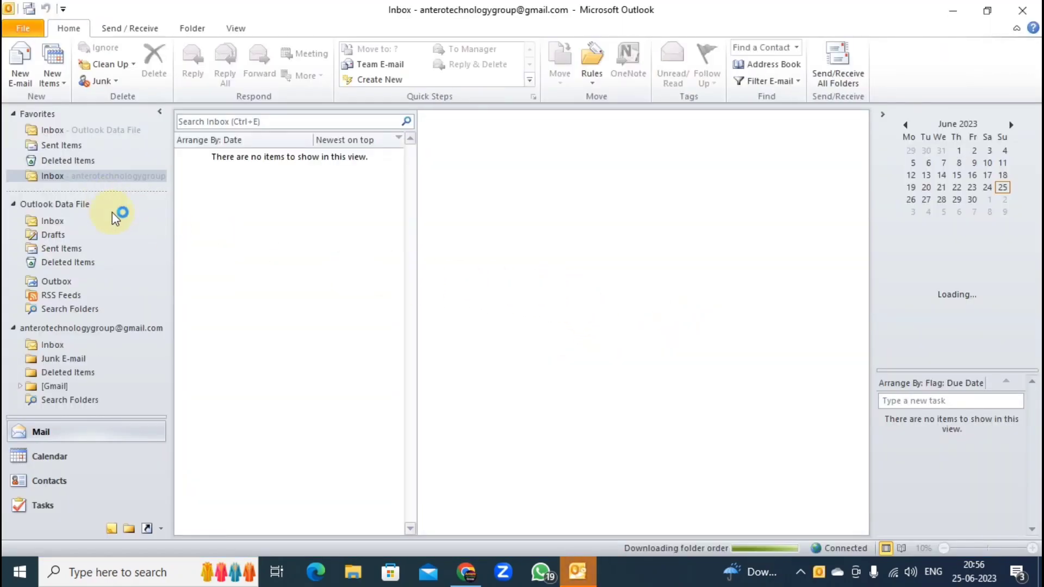
- Dismiss the Office Activation Wizard to reach Outlook's mail view
click(676, 430)
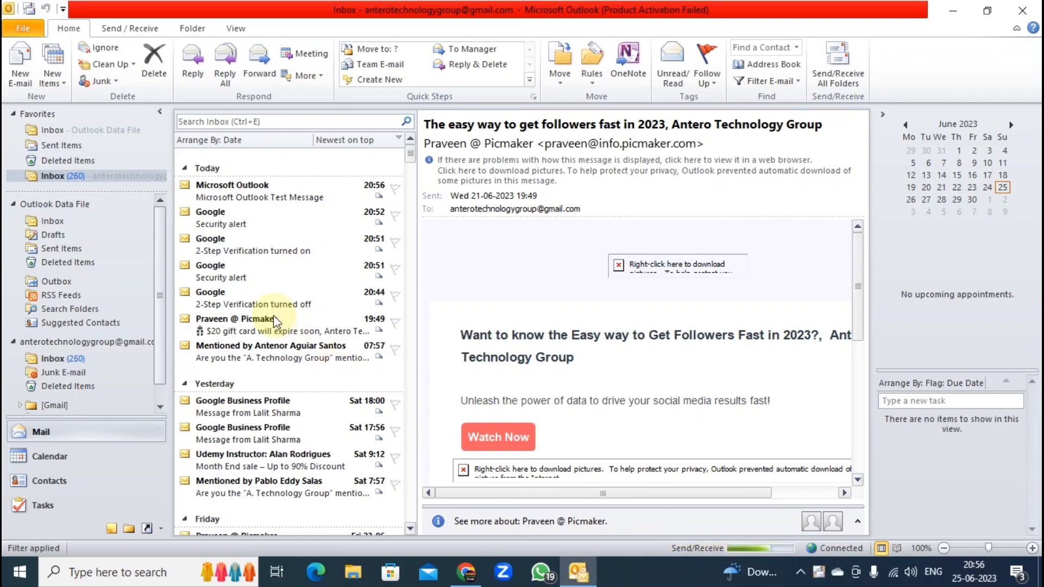
scroll(275, 322, down, 5)
scroll(274, 322, up, 5)
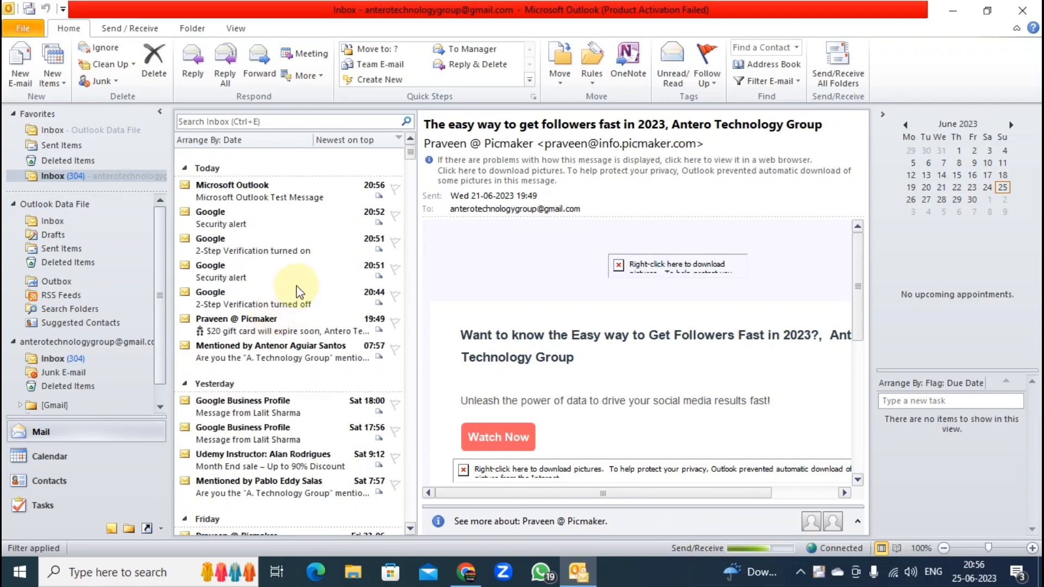
scroll(296, 285, down, 10)
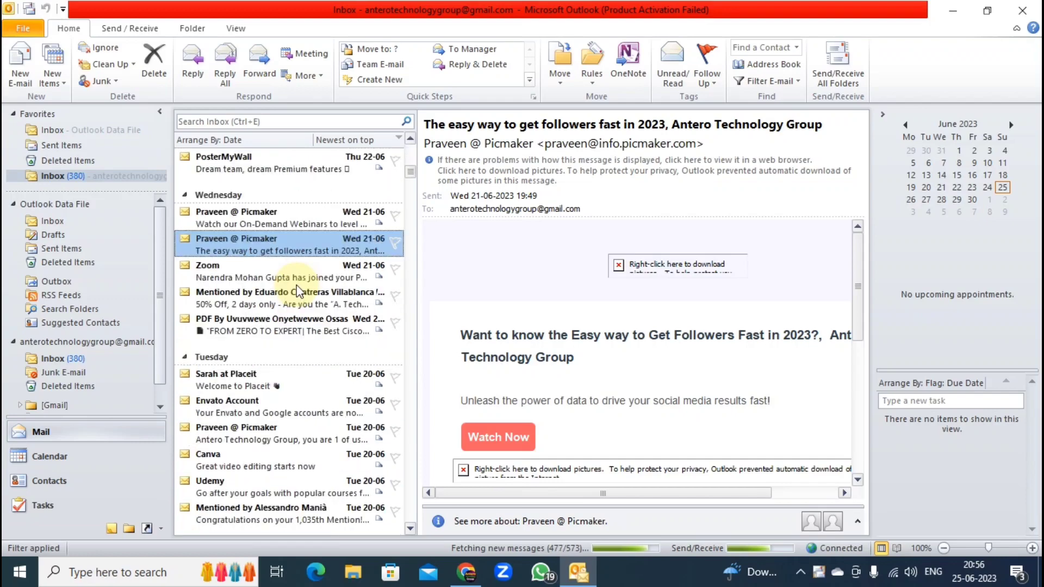
scroll(296, 285, down, 15)
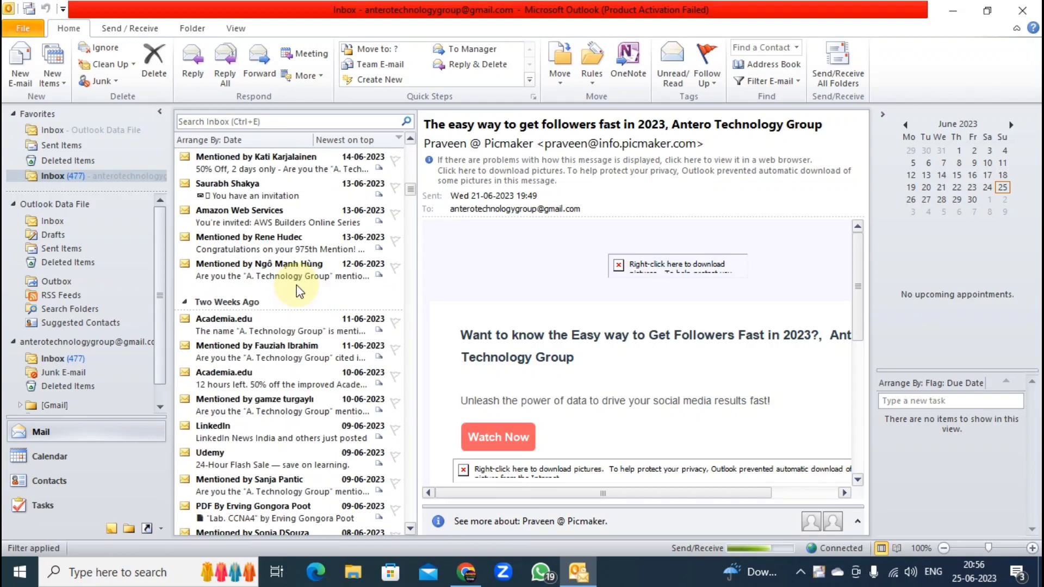
scroll(296, 285, up, 10)
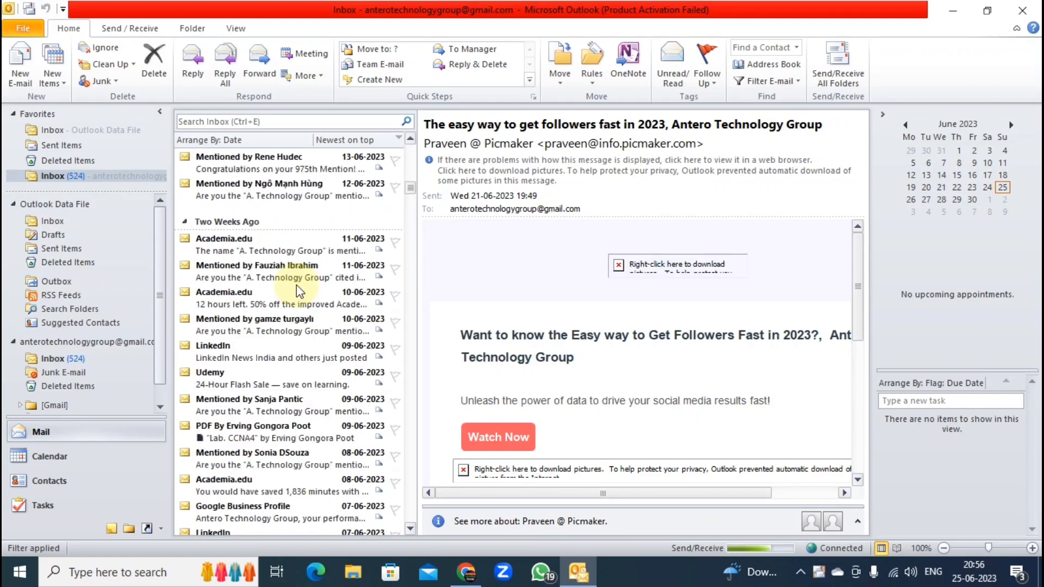
- Browse the Gmail Inbox's 524 synced messages back to late May 2023, then minimize Outlook
click(58, 359)
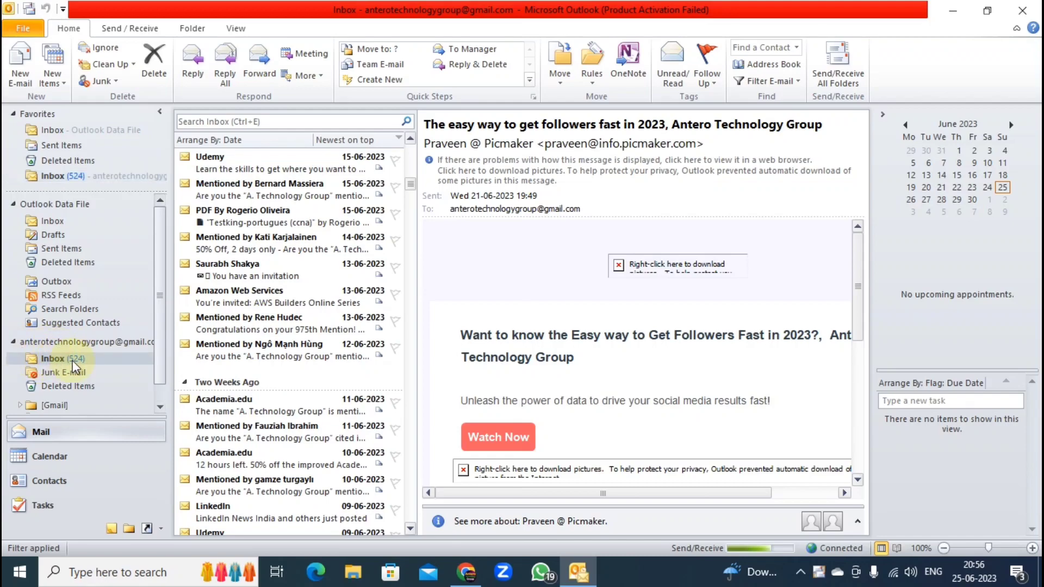
scroll(266, 256, up, 10)
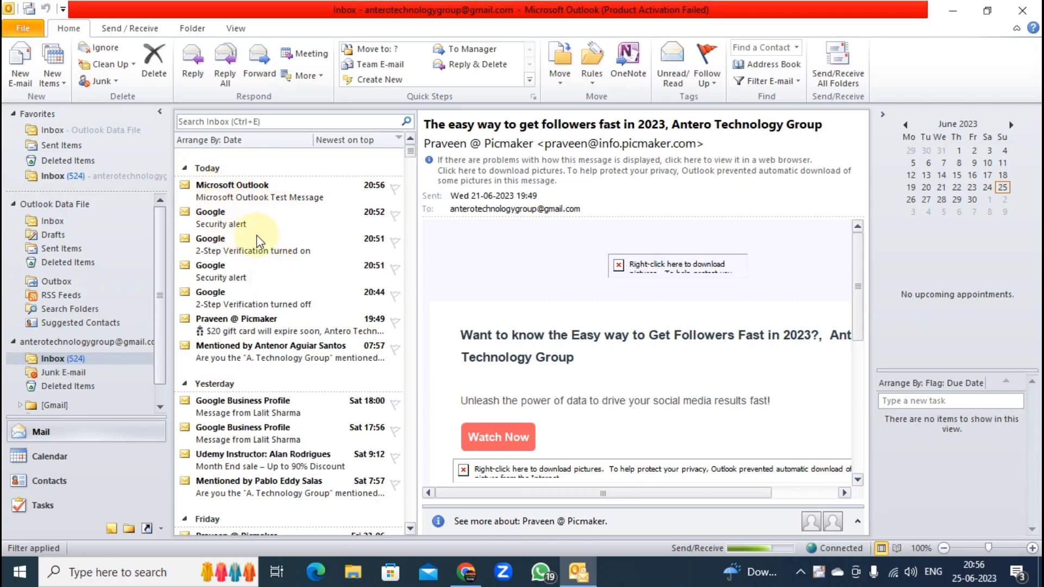
scroll(317, 245, down, 4)
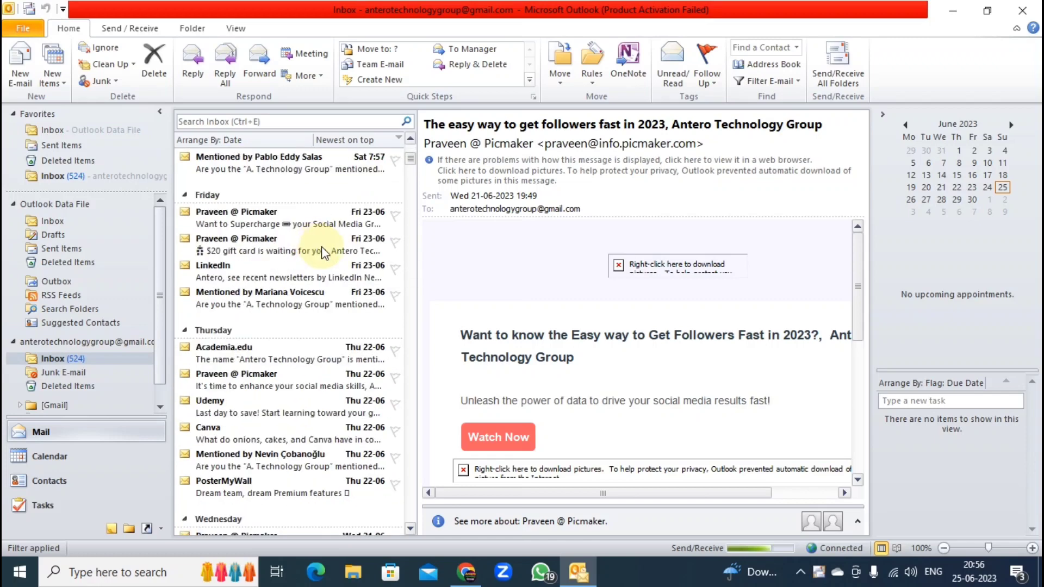
scroll(346, 267, down, 3)
scroll(348, 270, down, 3)
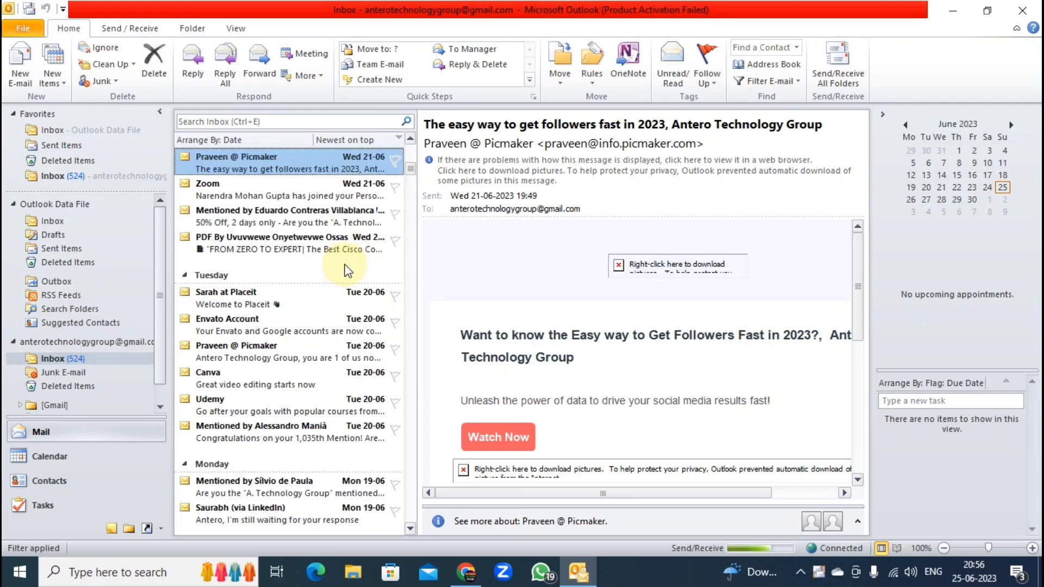
scroll(299, 283, down, 6)
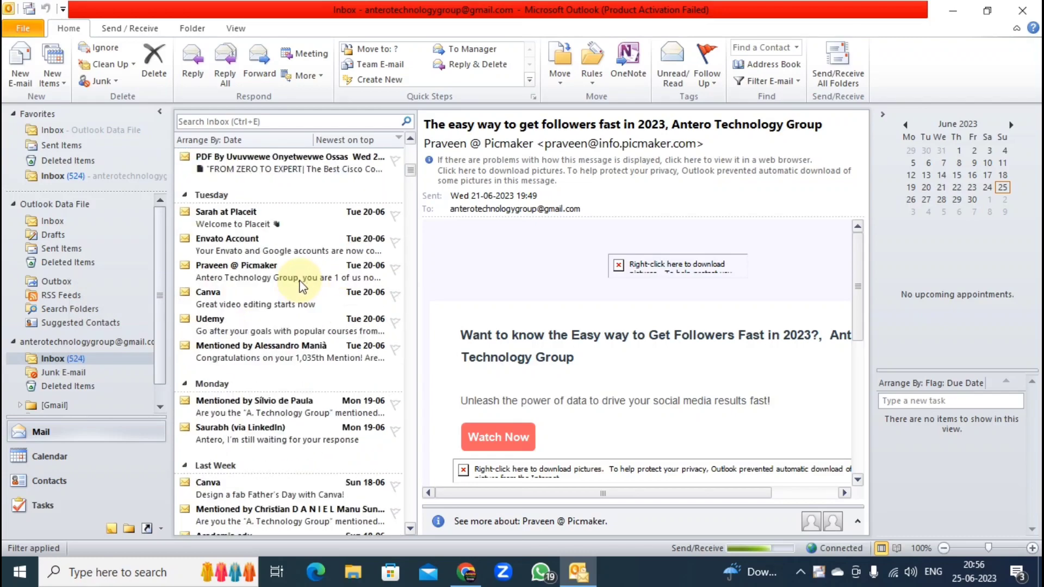
scroll(303, 286, up, 5)
scroll(303, 286, down, 5)
scroll(303, 287, up, 4)
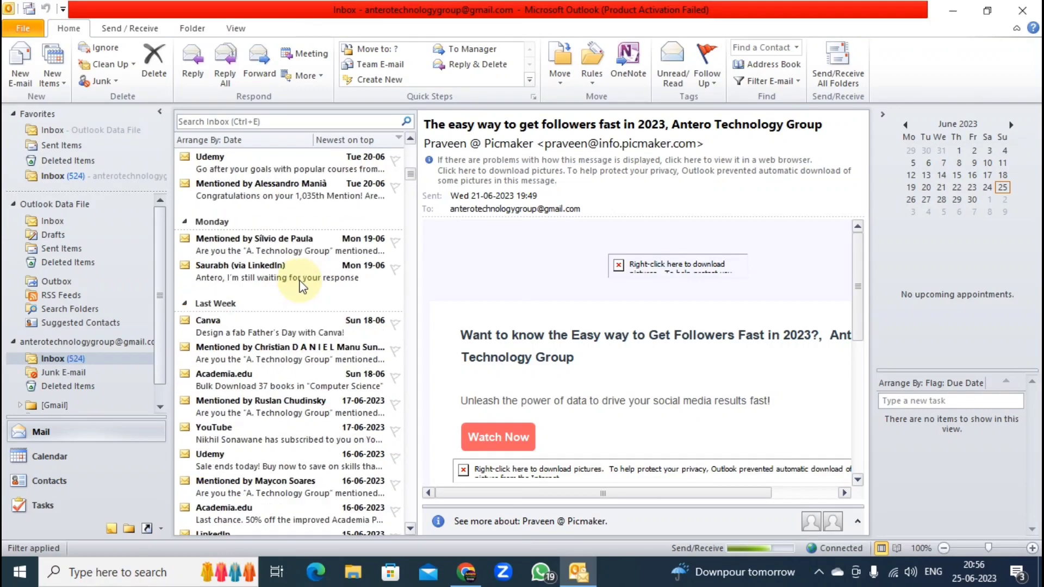
scroll(303, 287, down, 5)
scroll(303, 287, up, 8)
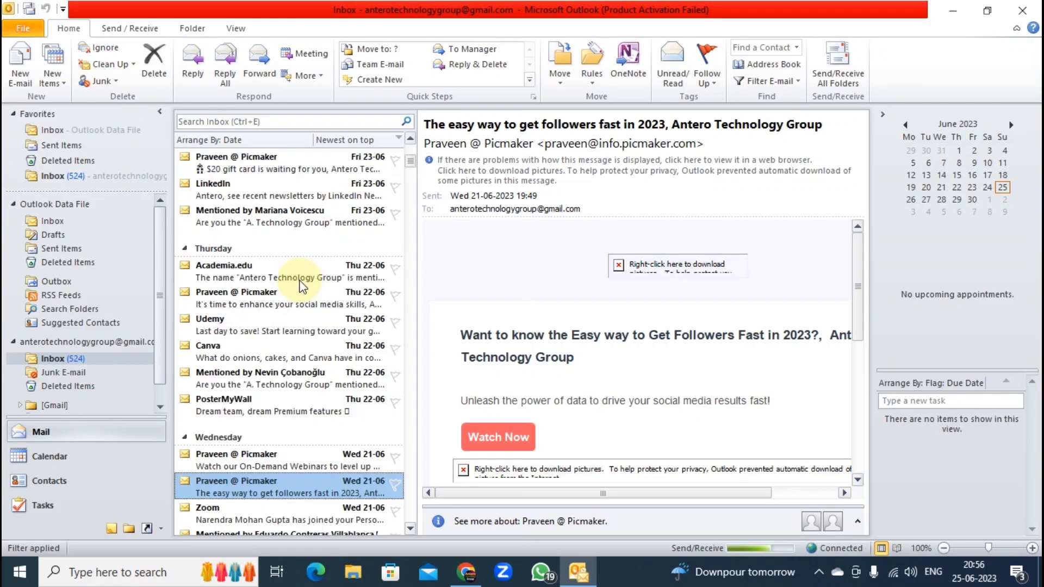
scroll(303, 282, down, 8)
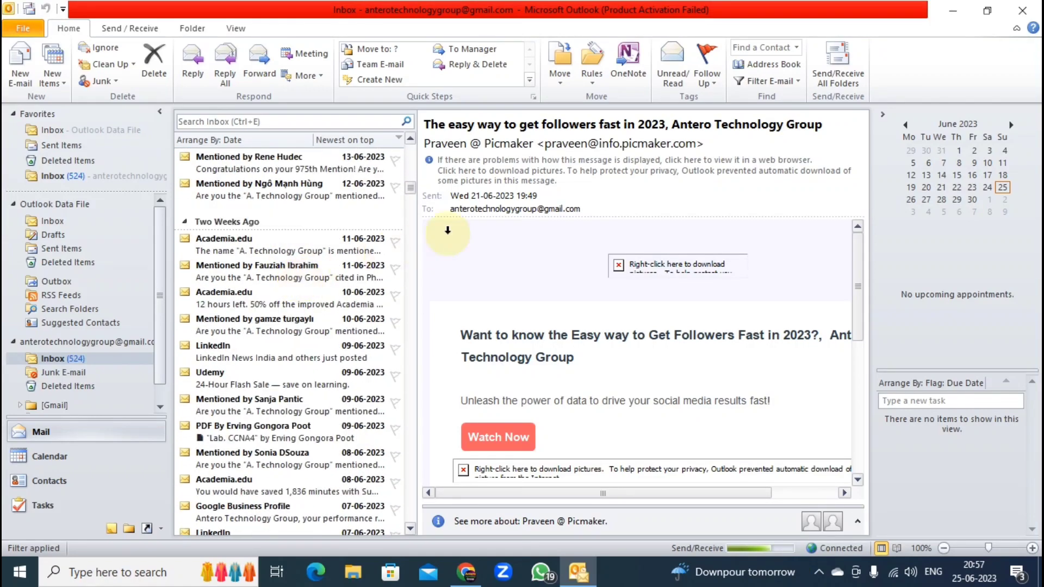
scroll(325, 320, down, 2)
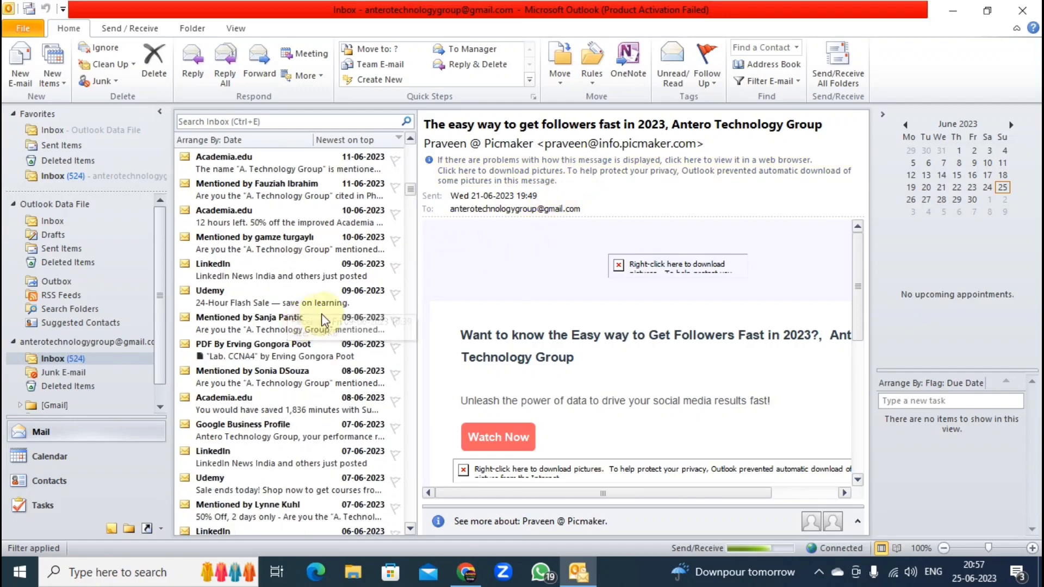
scroll(325, 321, down, 4)
scroll(345, 305, up, 4)
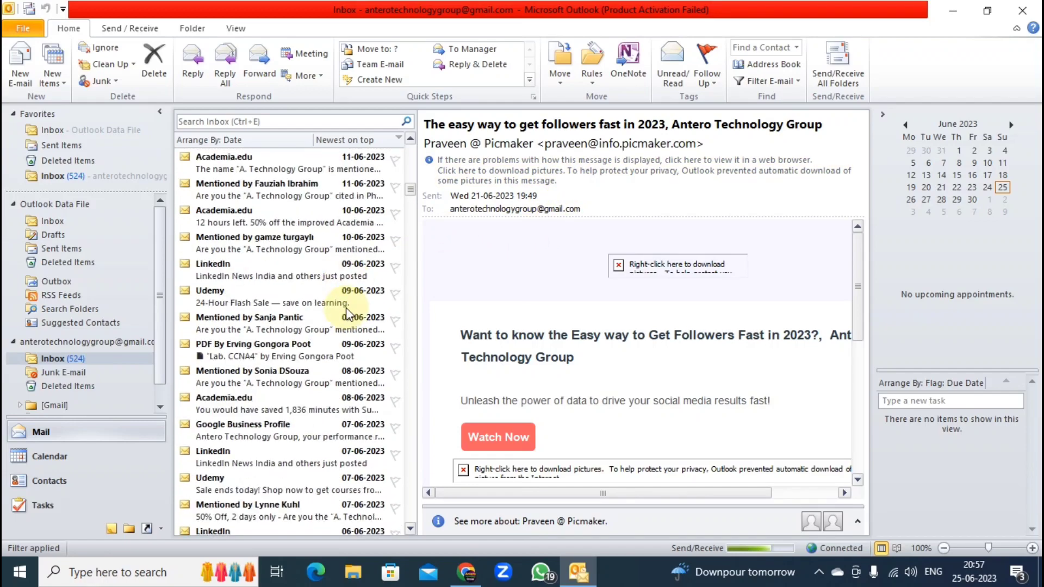
scroll(346, 311, down, 12)
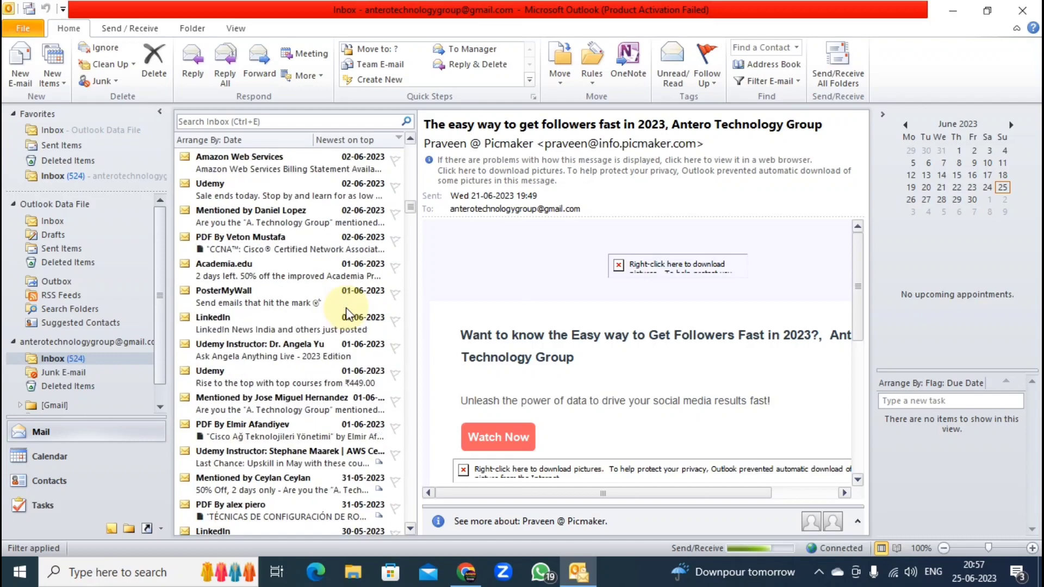
click(949, 17)
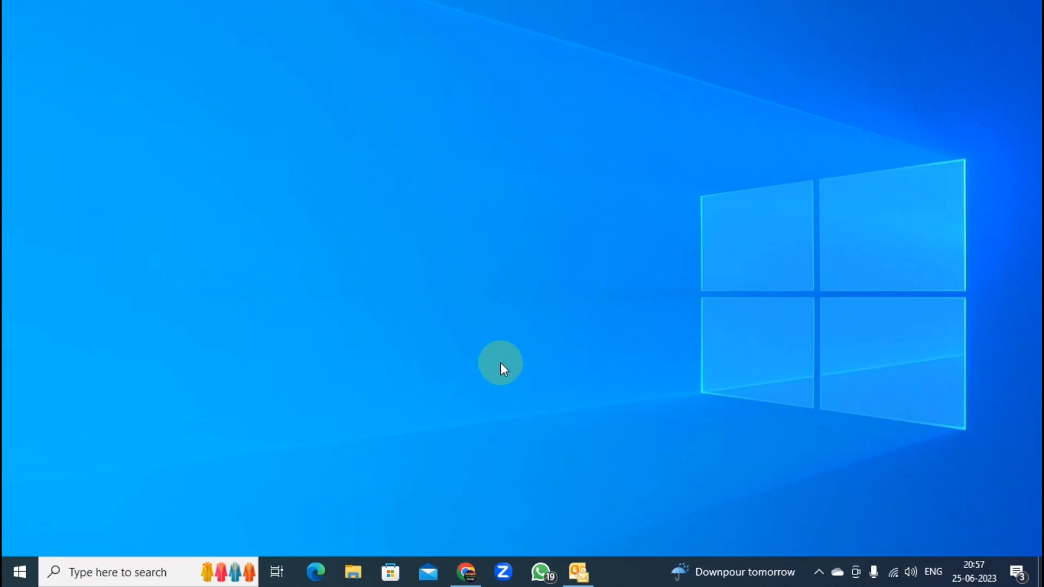